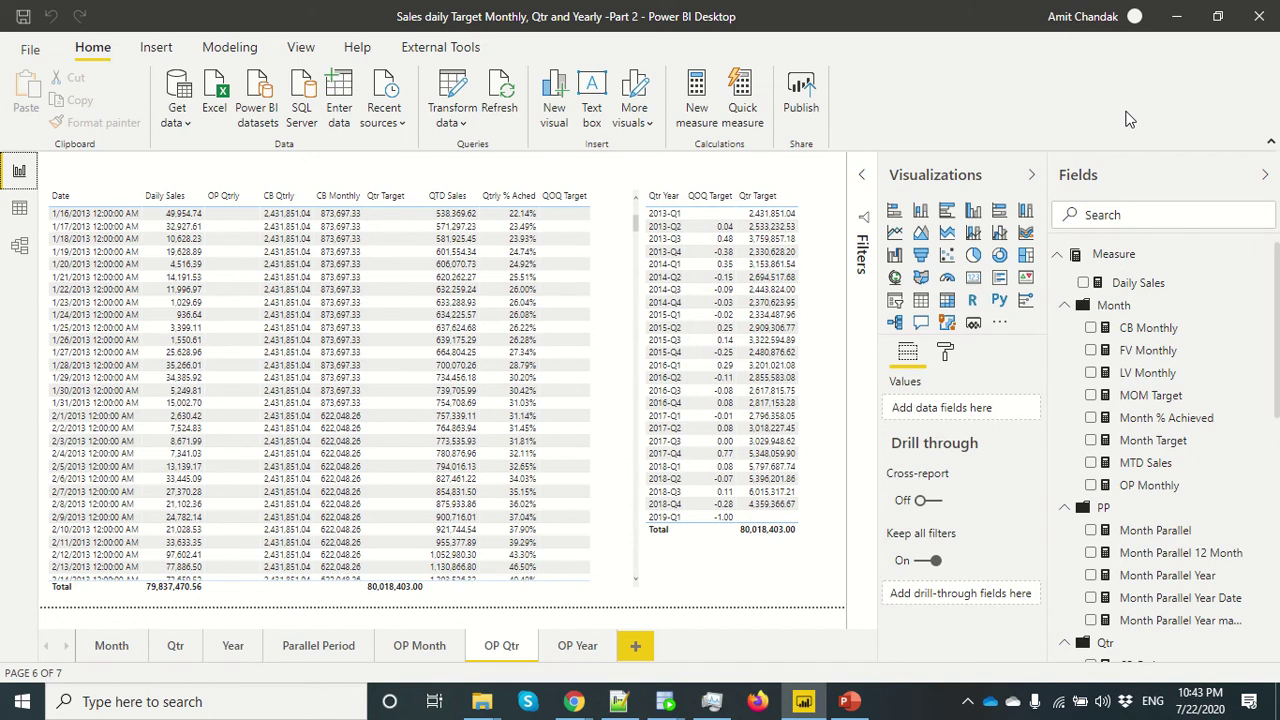
Step: Review the model's table relationships and the Target Qtr table's Qtr End Date column, returning to the report
left_click(27, 211)
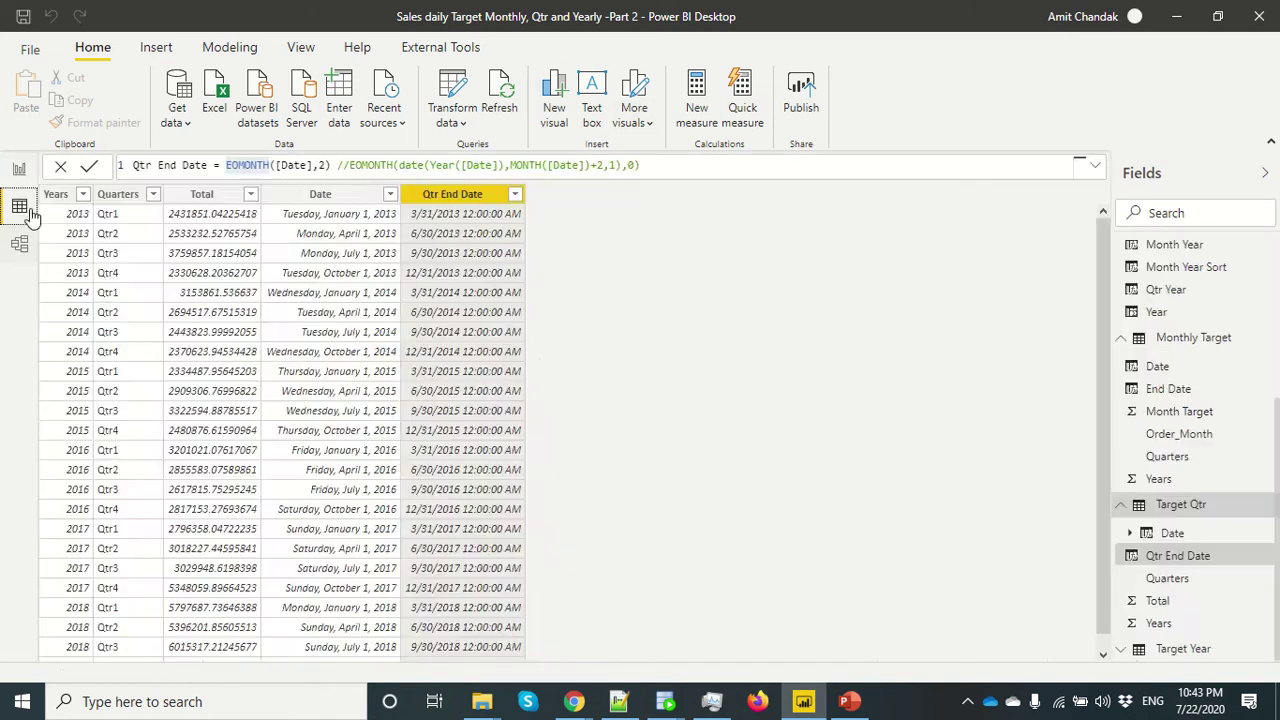
left_click(20, 244)
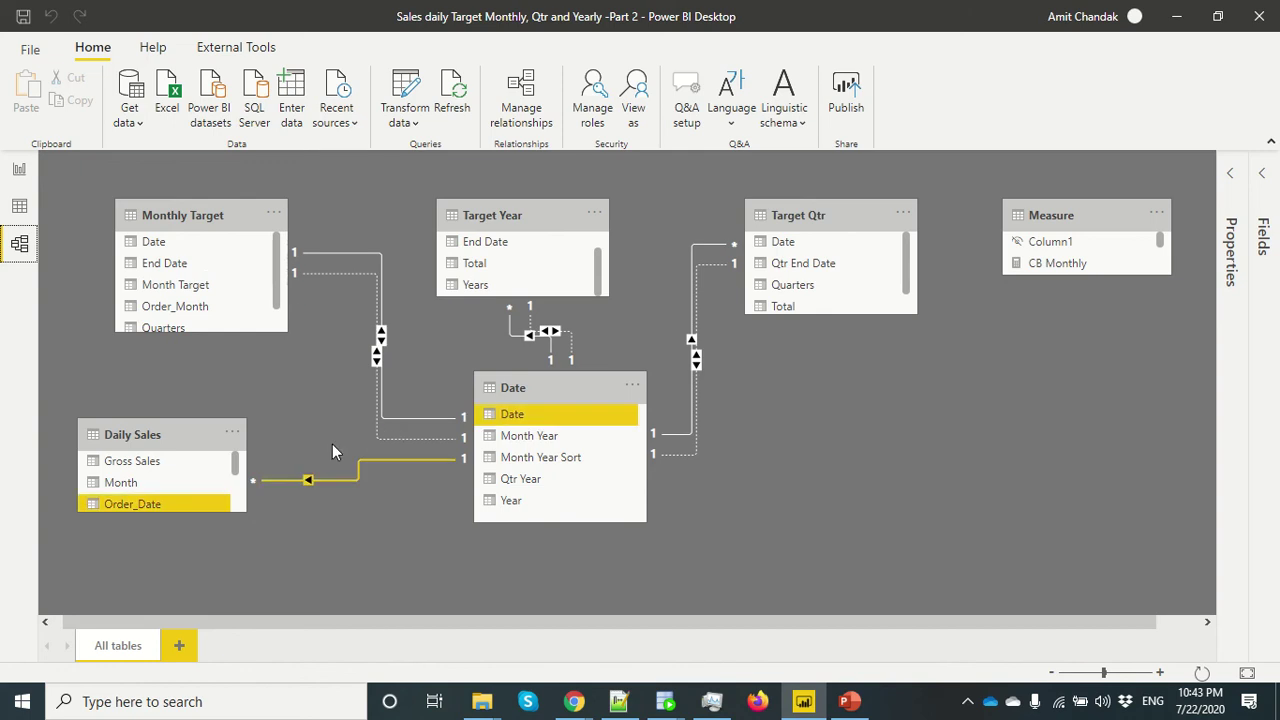
left_click(24, 206)
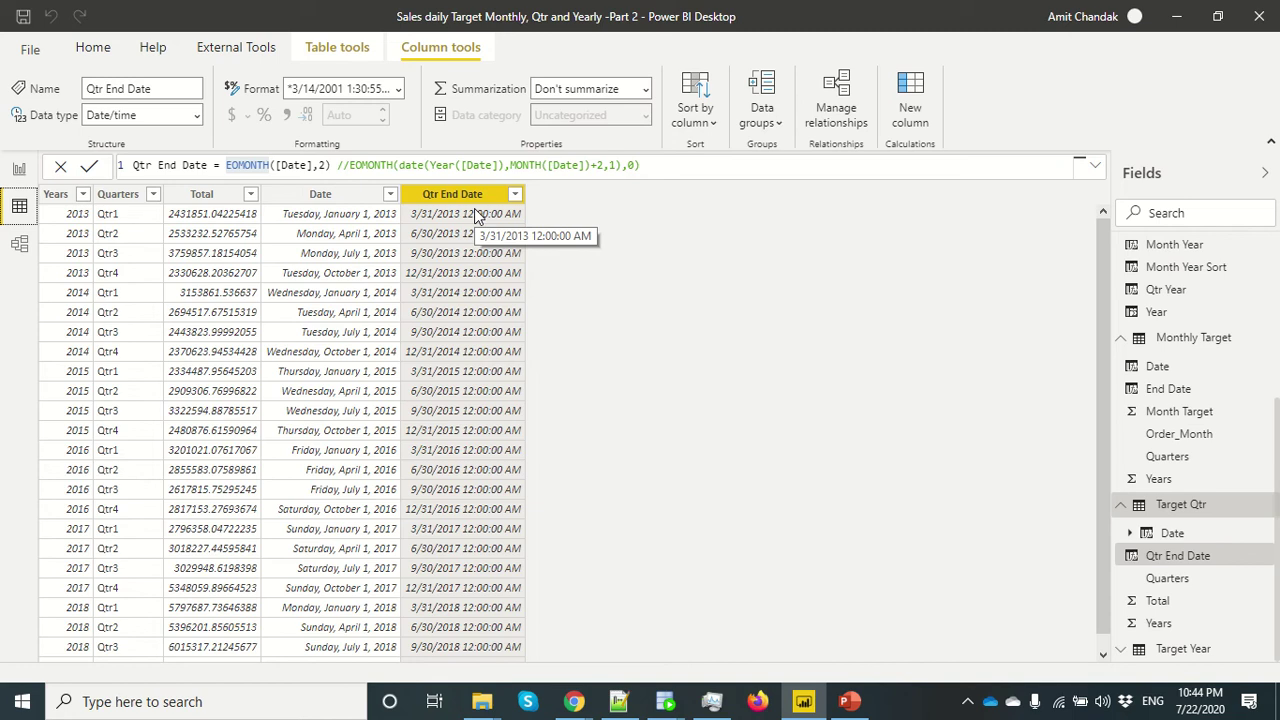
left_click(24, 174)
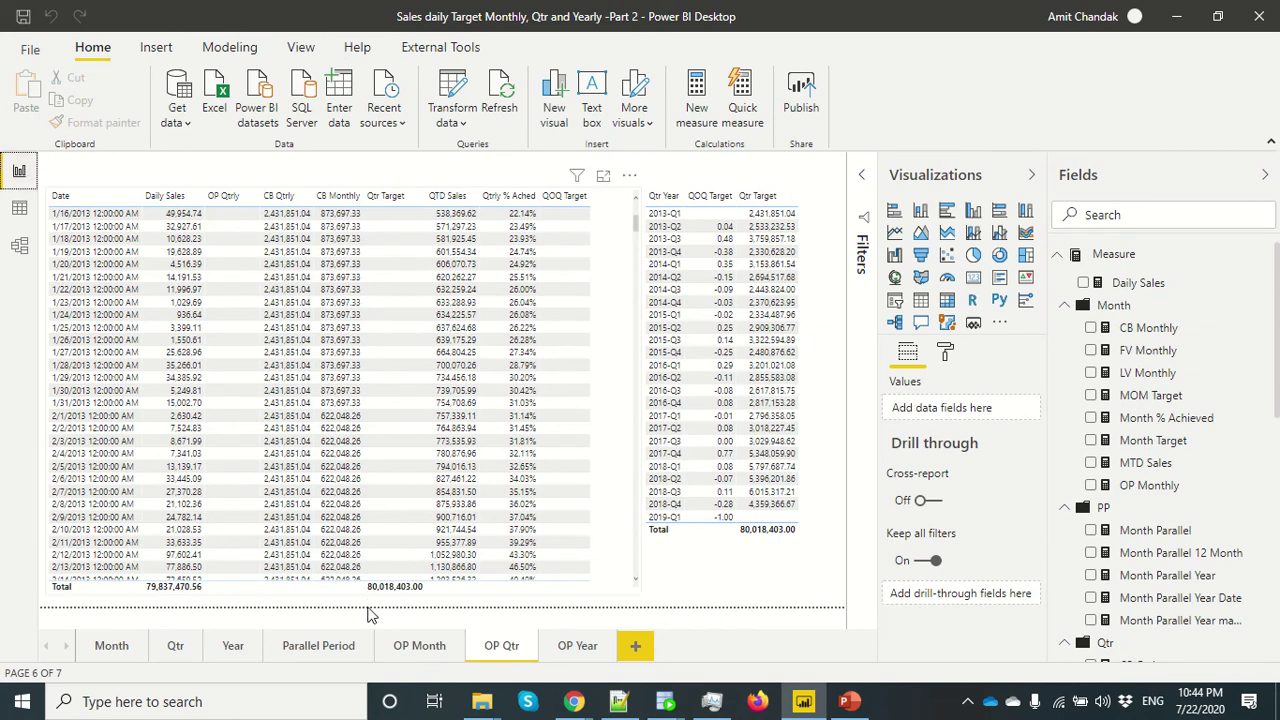
Step: Examine the daily table on the OP Month page around the January to February 2013 change, including OP Monthly and MOM Target
left_click(419, 652)
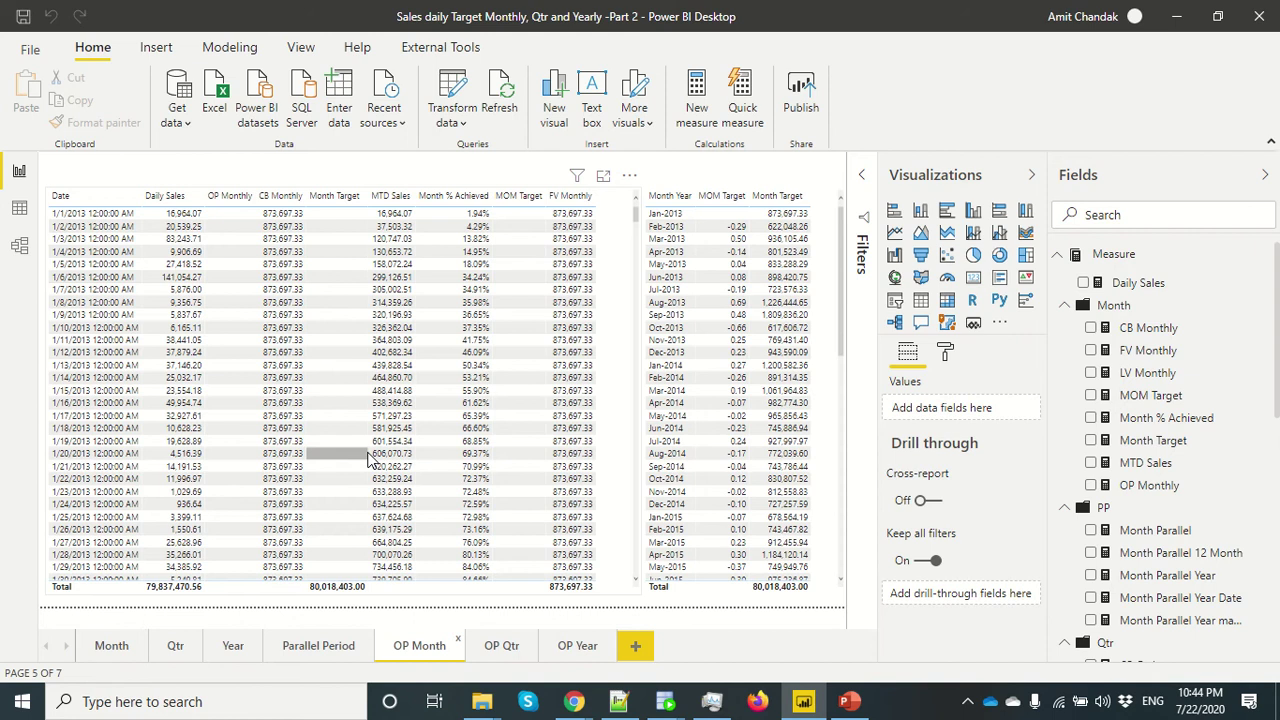
scroll(255, 460, "down", 5)
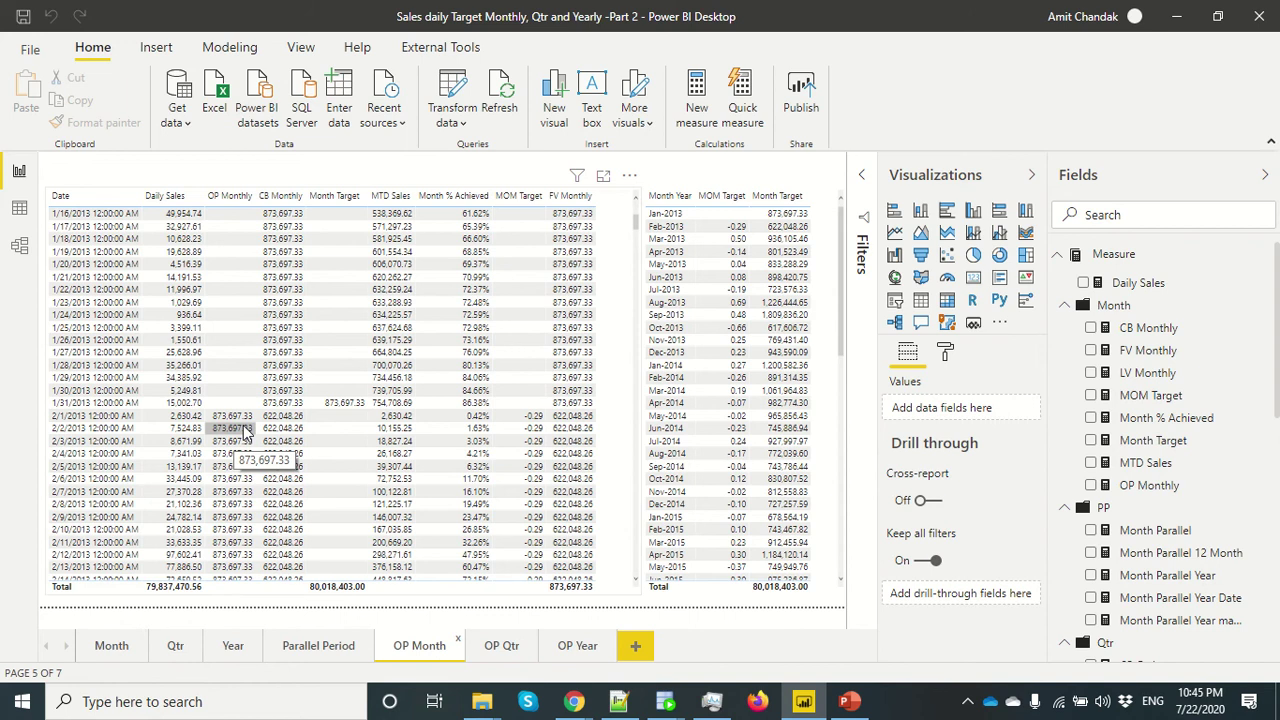
scroll(245, 428, "down", 5)
scroll(233, 445, "up", 2)
scroll(233, 445, "up", 3)
scroll(240, 443, "up", 5)
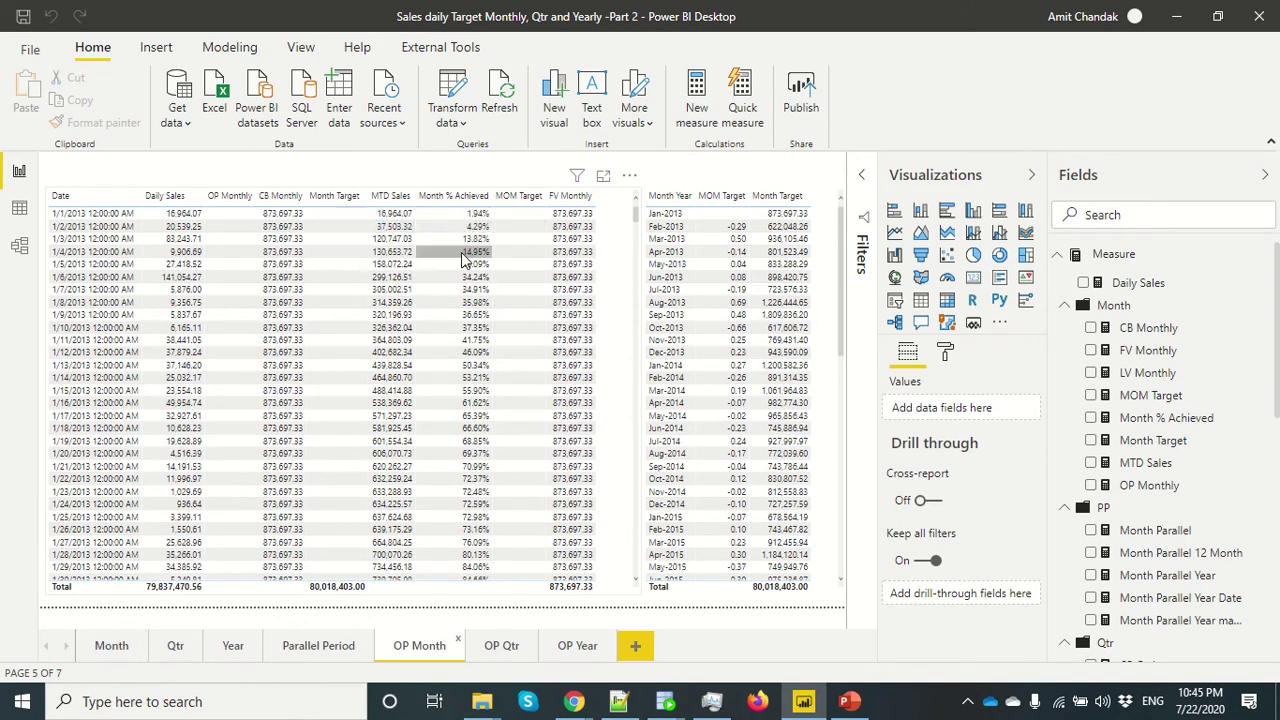
scroll(478, 320, "down", 5)
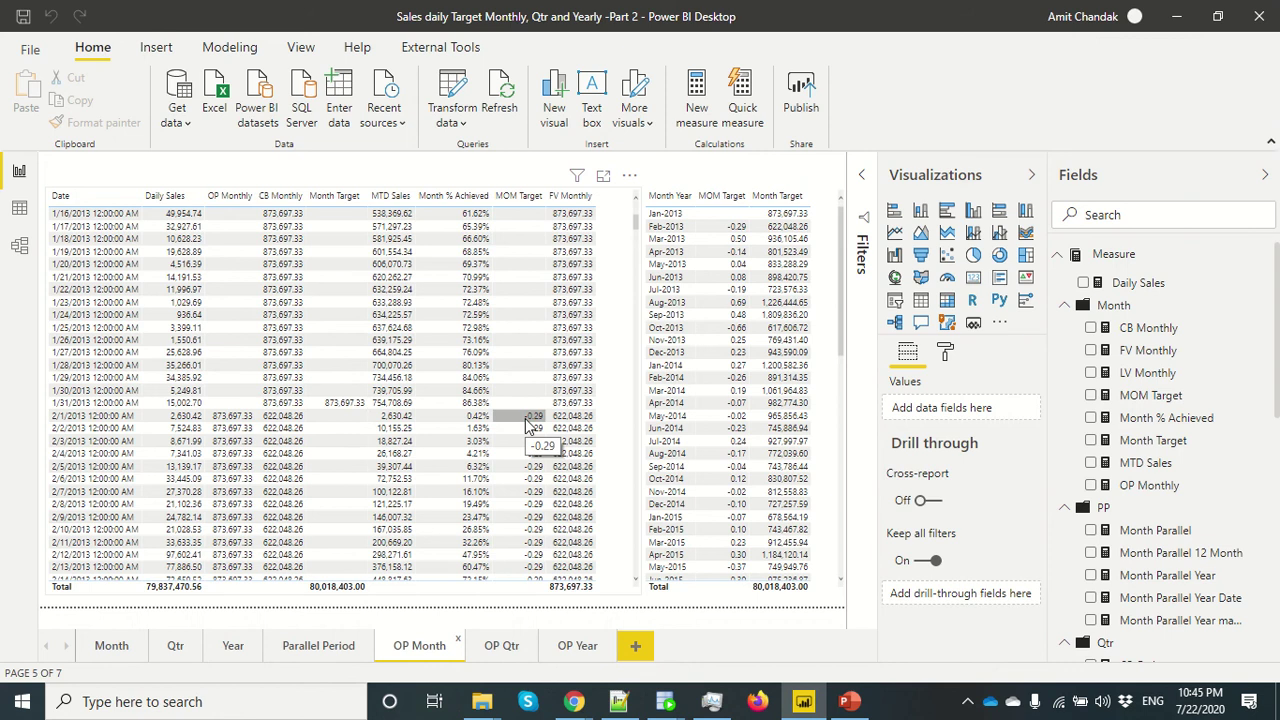
Step: Inspect the MOM Target and OP Monthly formulas, highlighting OPENINGBALANCEMONTH and its [Month Target] and 'Date'[Date] arguments
left_click(1183, 398)
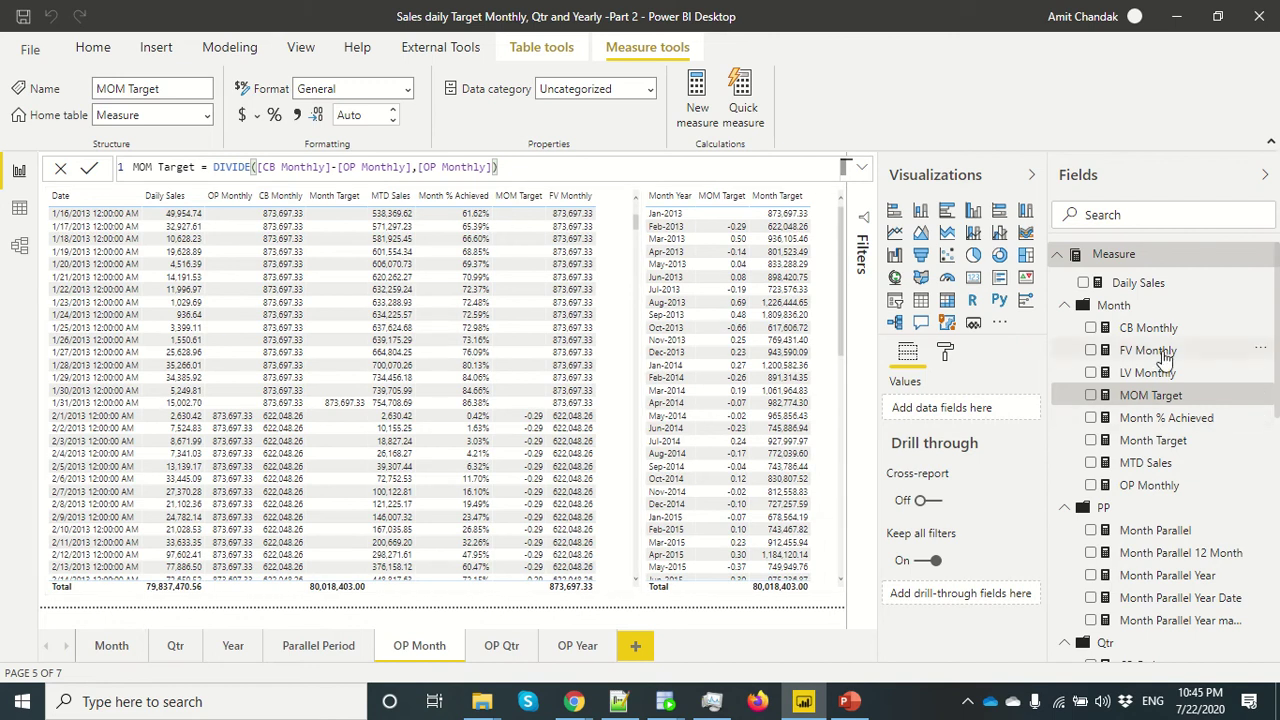
left_click(1150, 487)
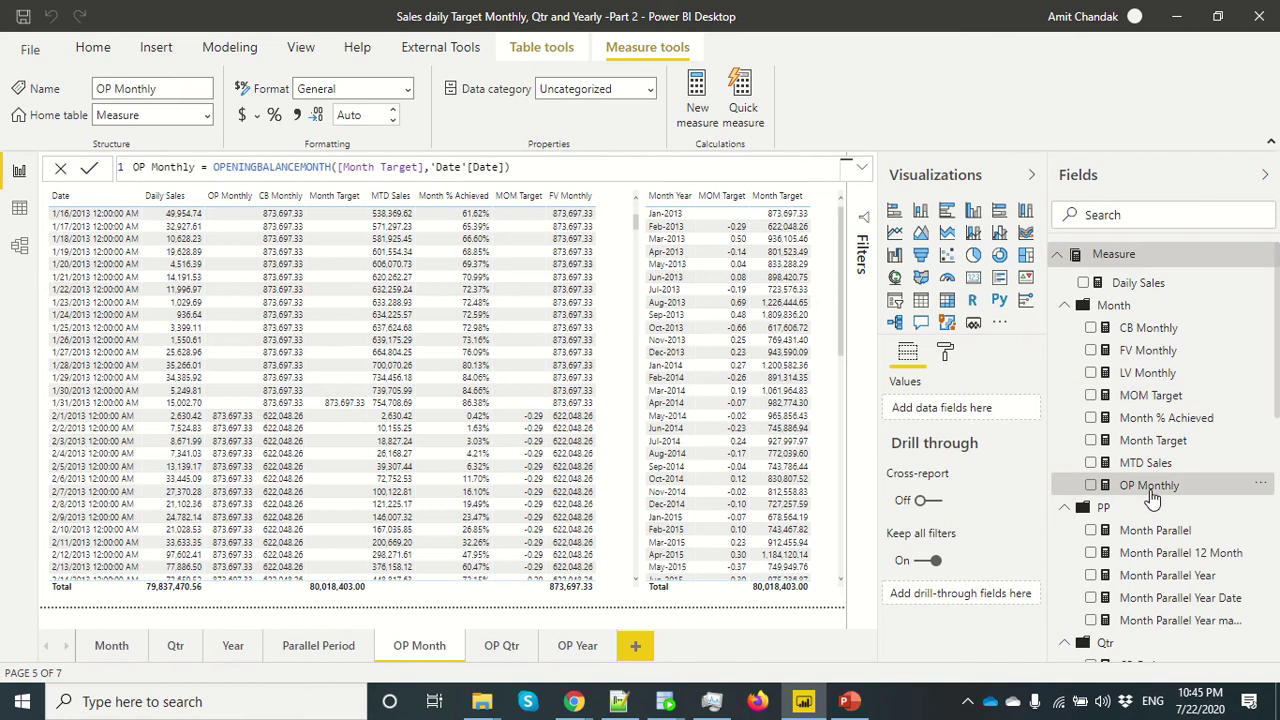
double_click(266, 167)
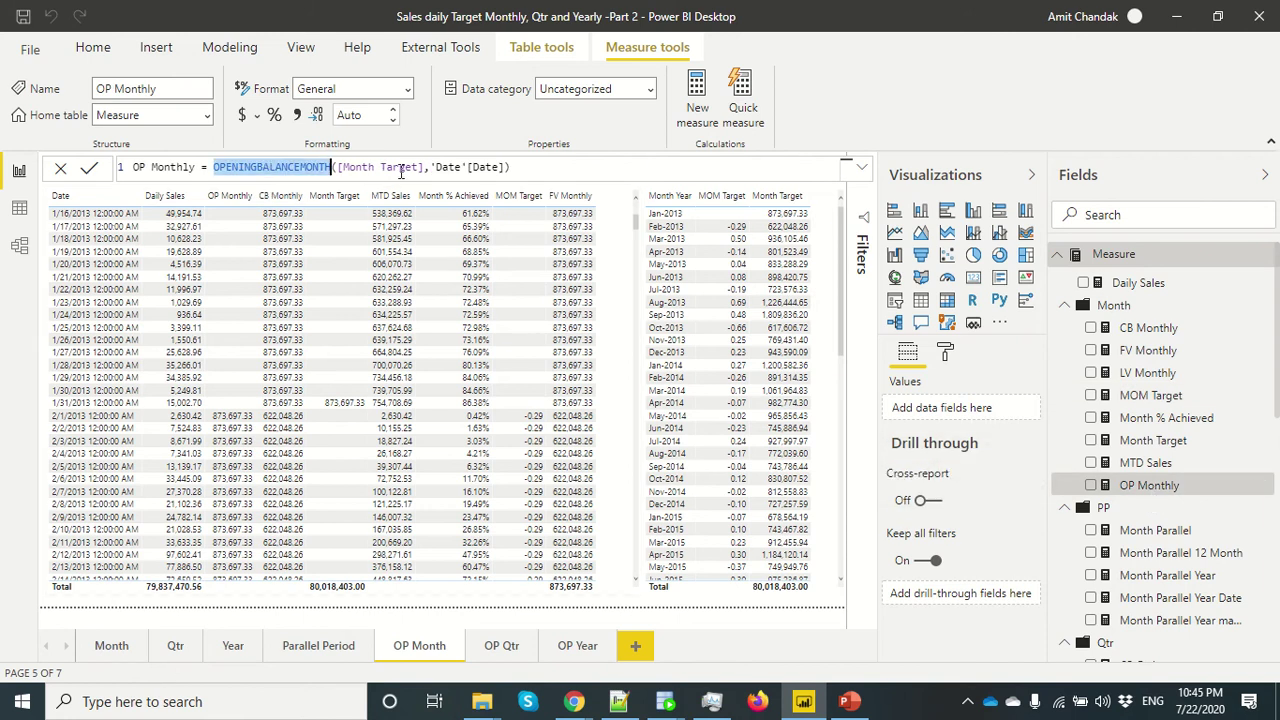
left_click_drag(424, 167, 338, 167)
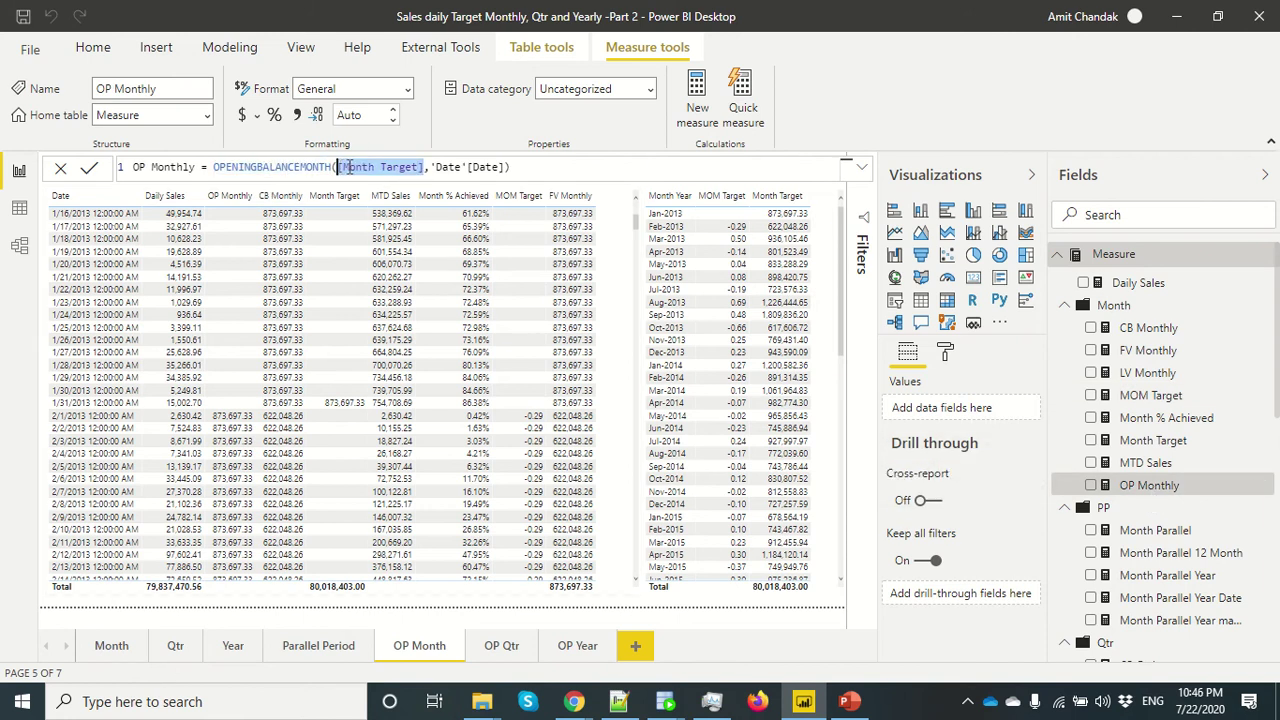
left_click_drag(429, 167, 508, 167)
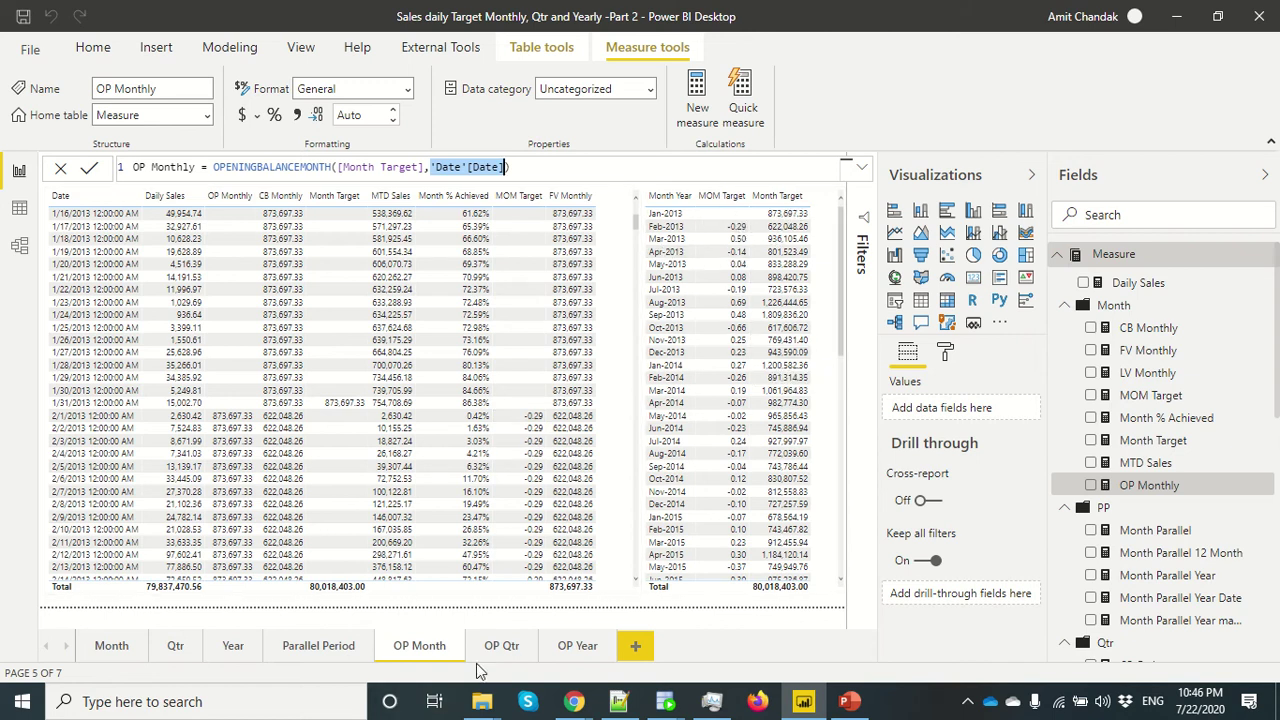
Step: Inspect the OP Qtrly measure's OPENINGBALANCEQUARTER formula and its daily values around the first quarter change on the OP Qtr page
left_click(501, 648)
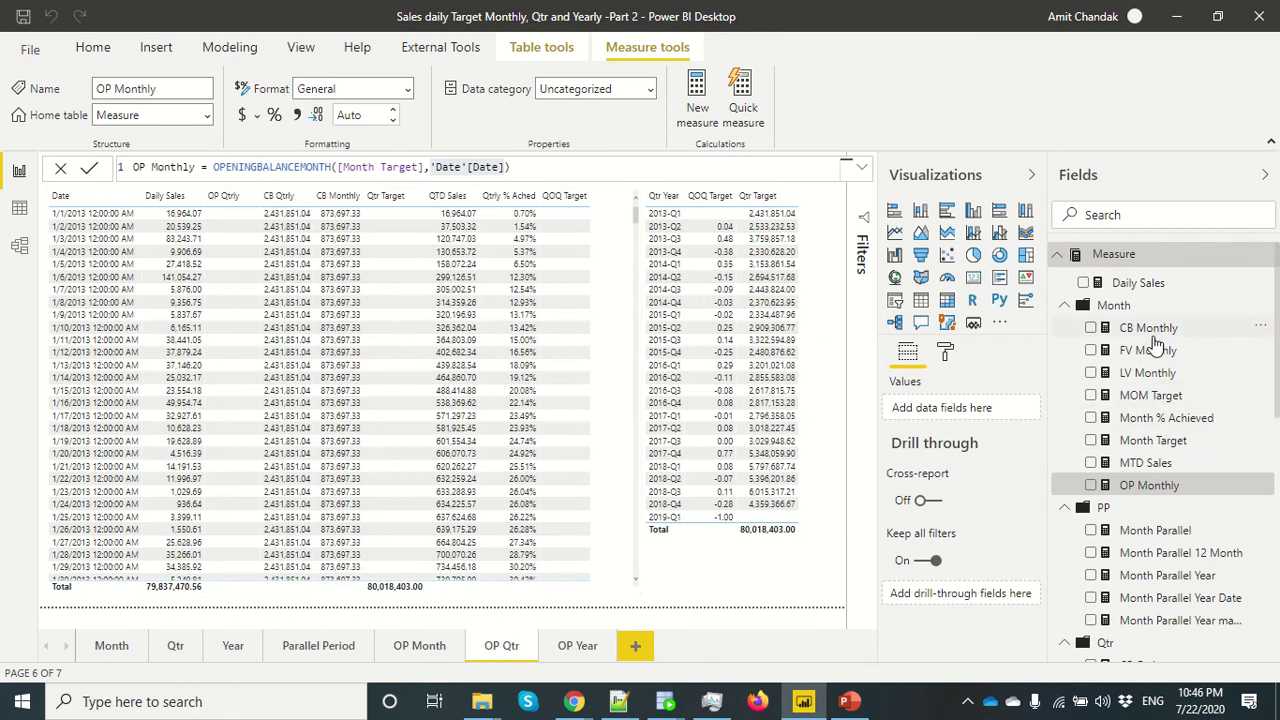
scroll(1156, 350, "down", 3)
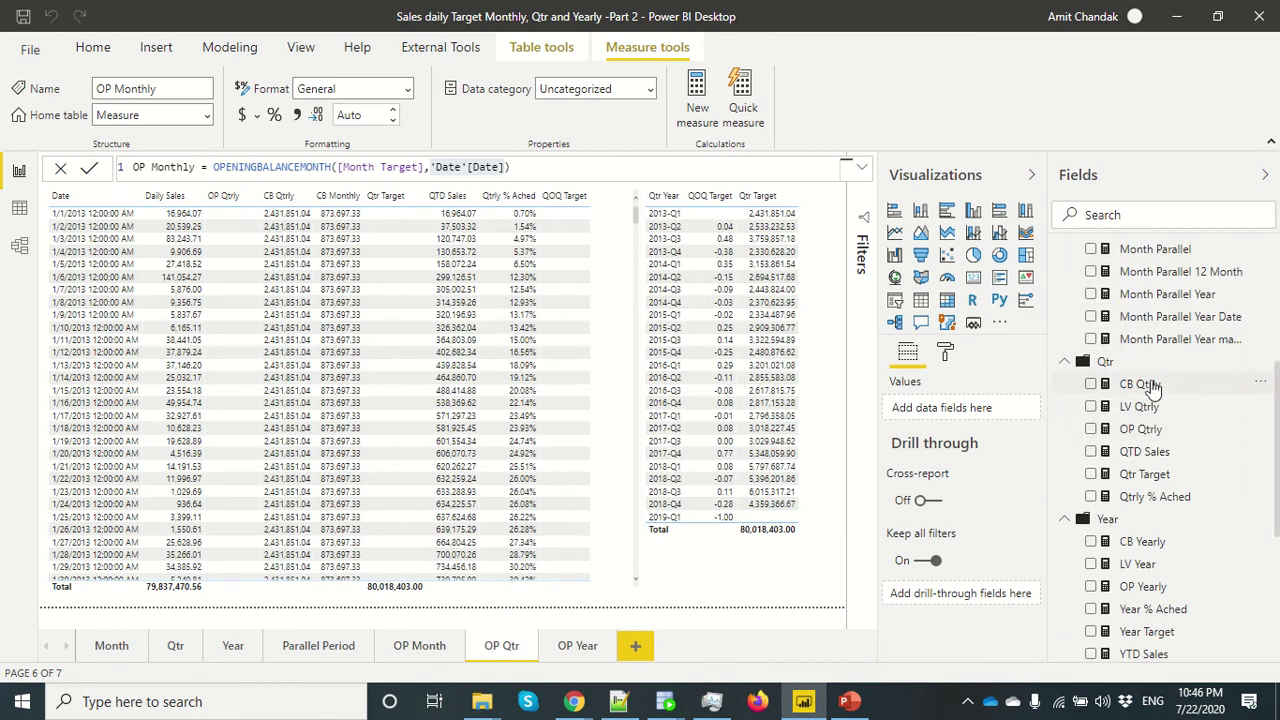
left_click(1156, 429)
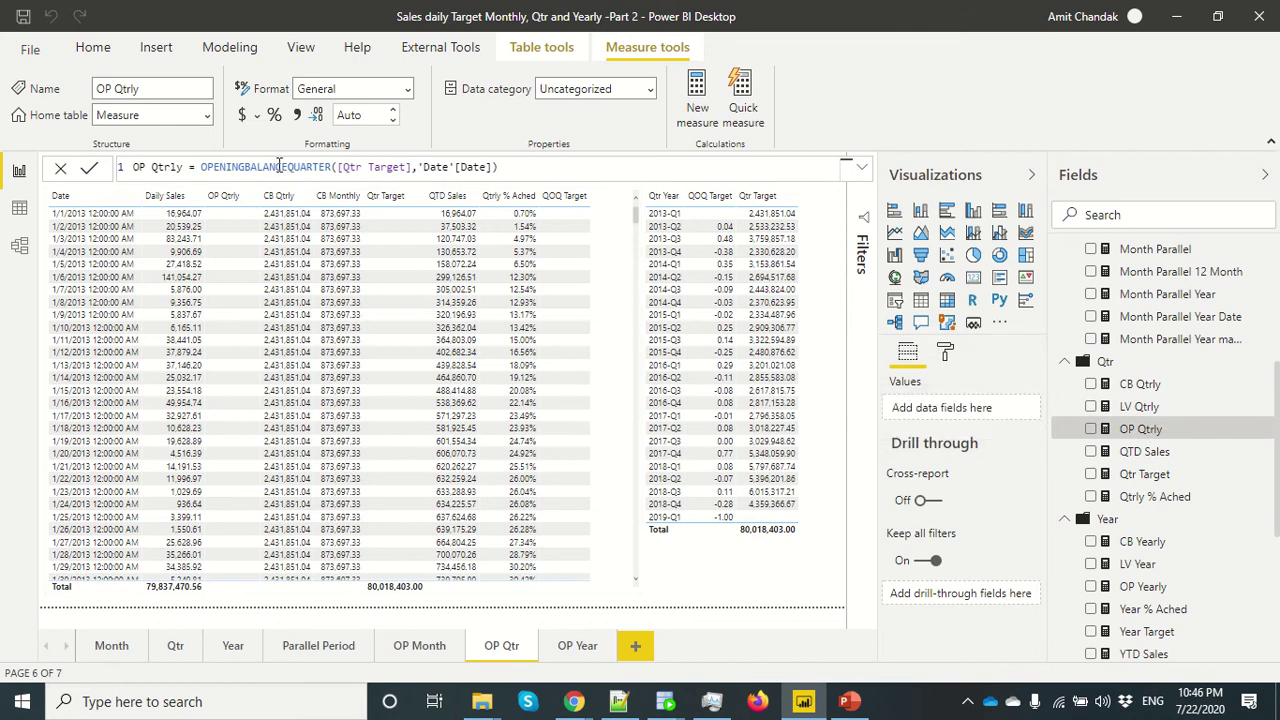
double_click(276, 167)
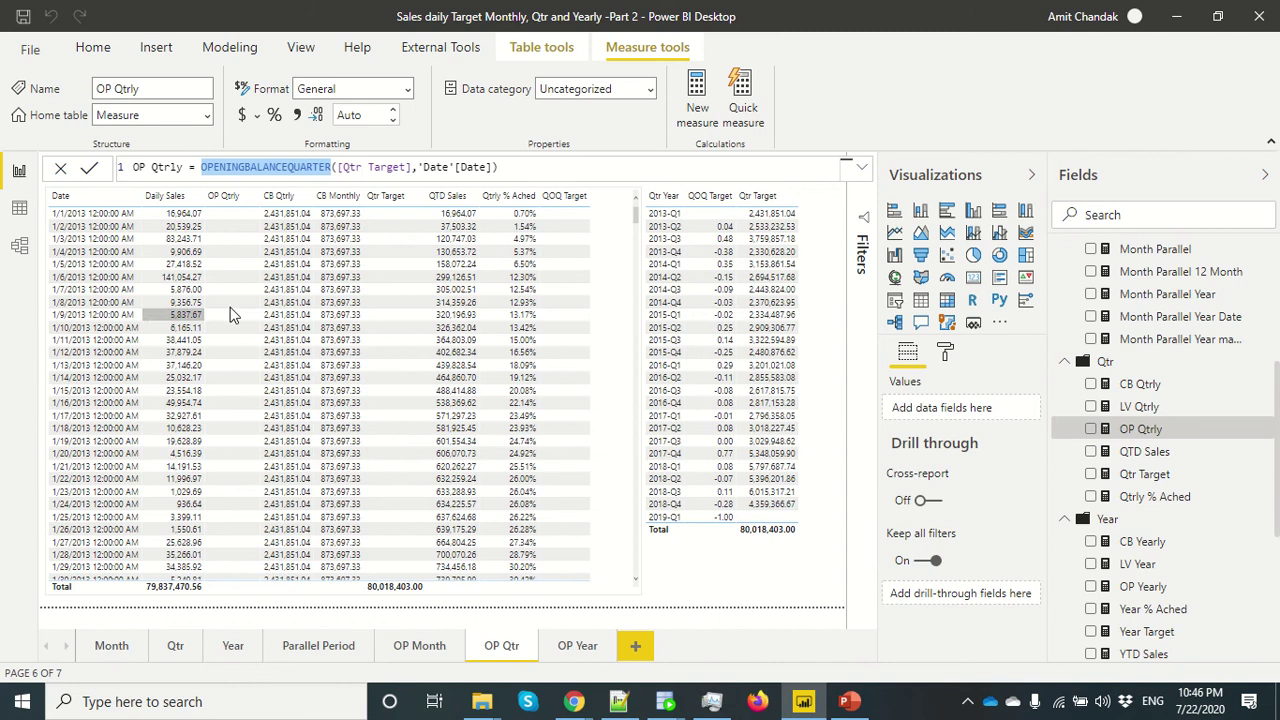
scroll(283, 314, "down", 10)
scroll(283, 314, "down", 12)
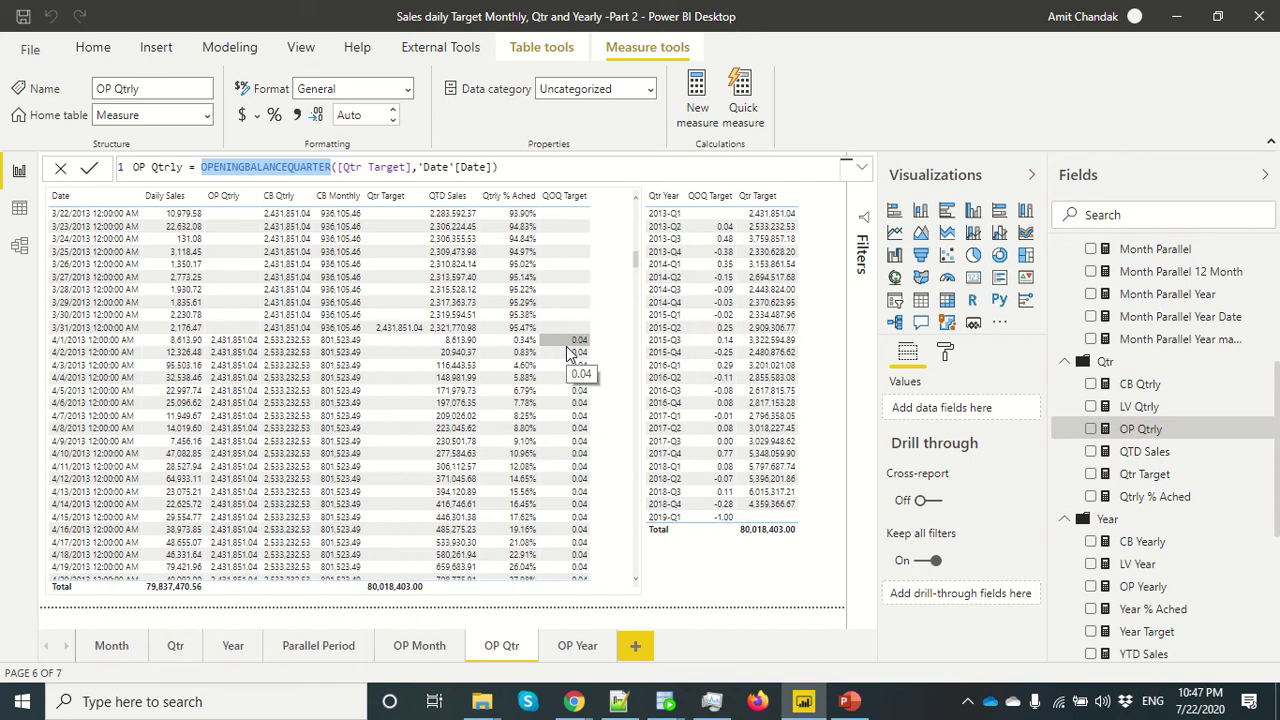
Step: Examine the opening, closing and YOY target values around the 2013 to 2014 change in the OP Year page's daily table
left_click(576, 648)
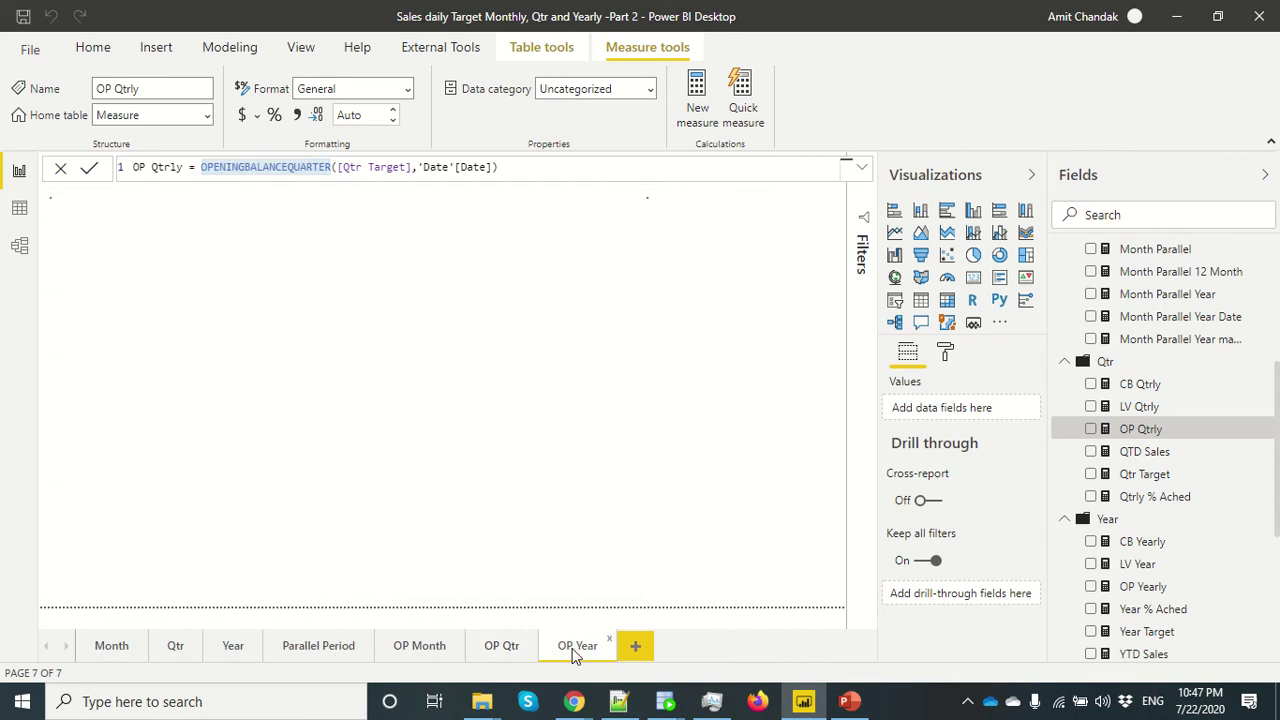
scroll(258, 359, "down", 15)
scroll(258, 364, "down", 20)
scroll(258, 364, "down", 20)
scroll(258, 364, "down", 20)
scroll(258, 365, "down", 15)
scroll(258, 366, "up", 3)
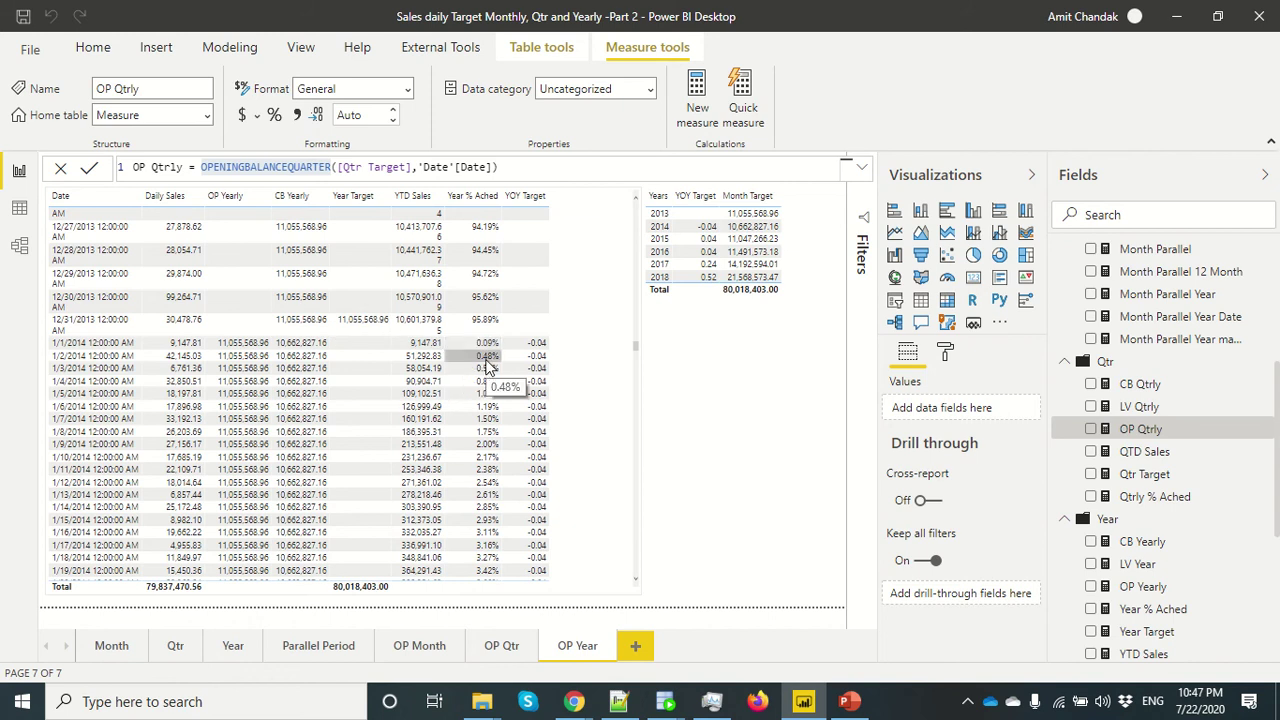
scroll(490, 372, "up", 10)
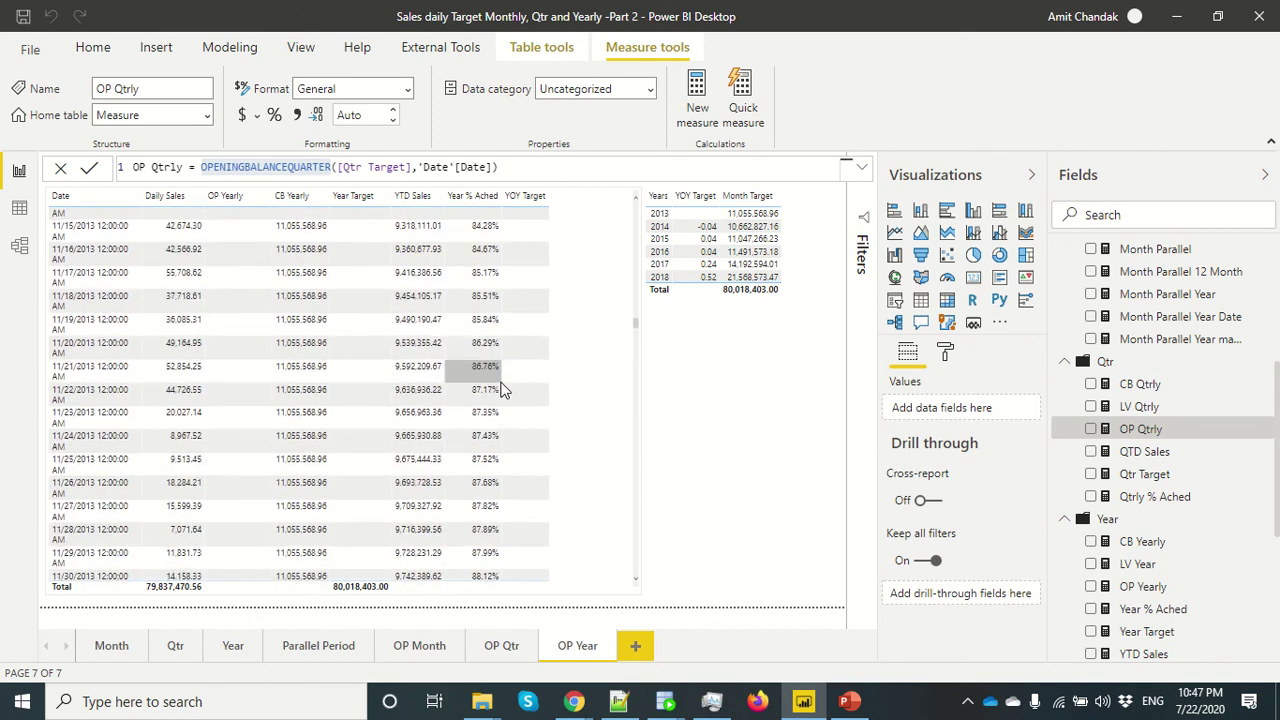
scroll(503, 390, "down", 10)
scroll(506, 437, "down", 2)
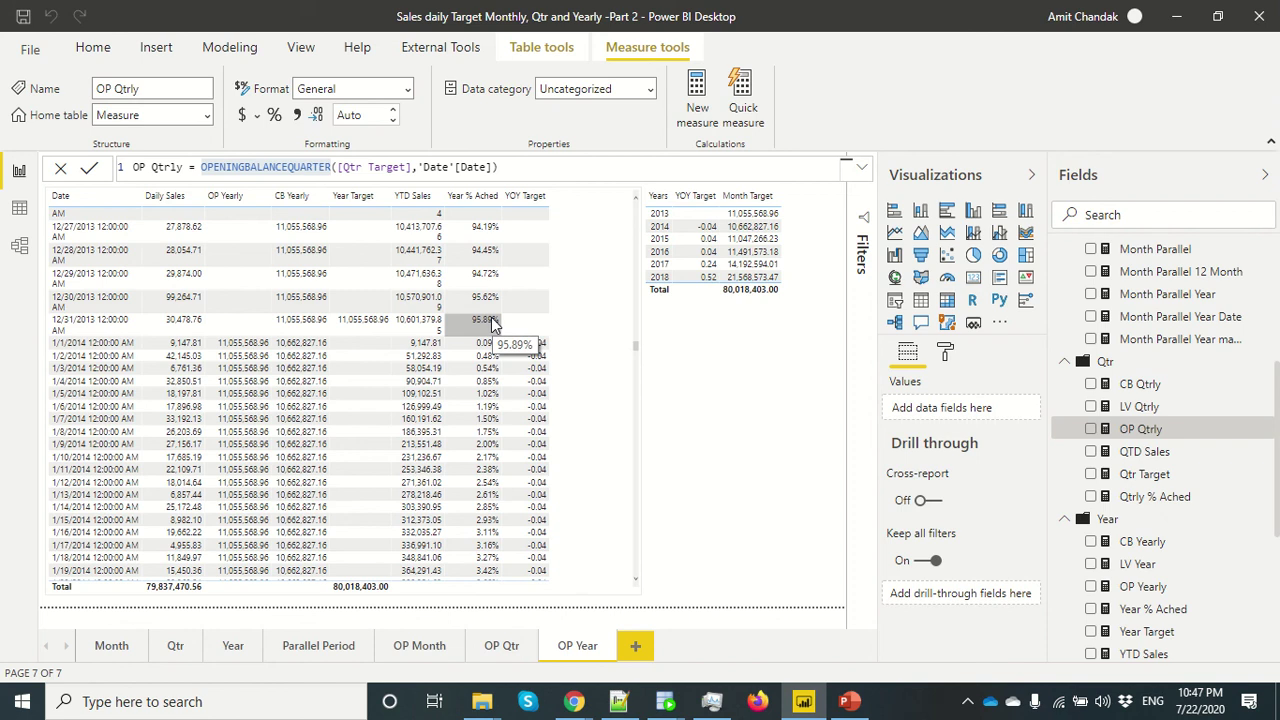
Step: Widen the YTD Sales column in the daily table on the OP Year page
left_click_drag(443, 198, 456, 199)
left_click(463, 327)
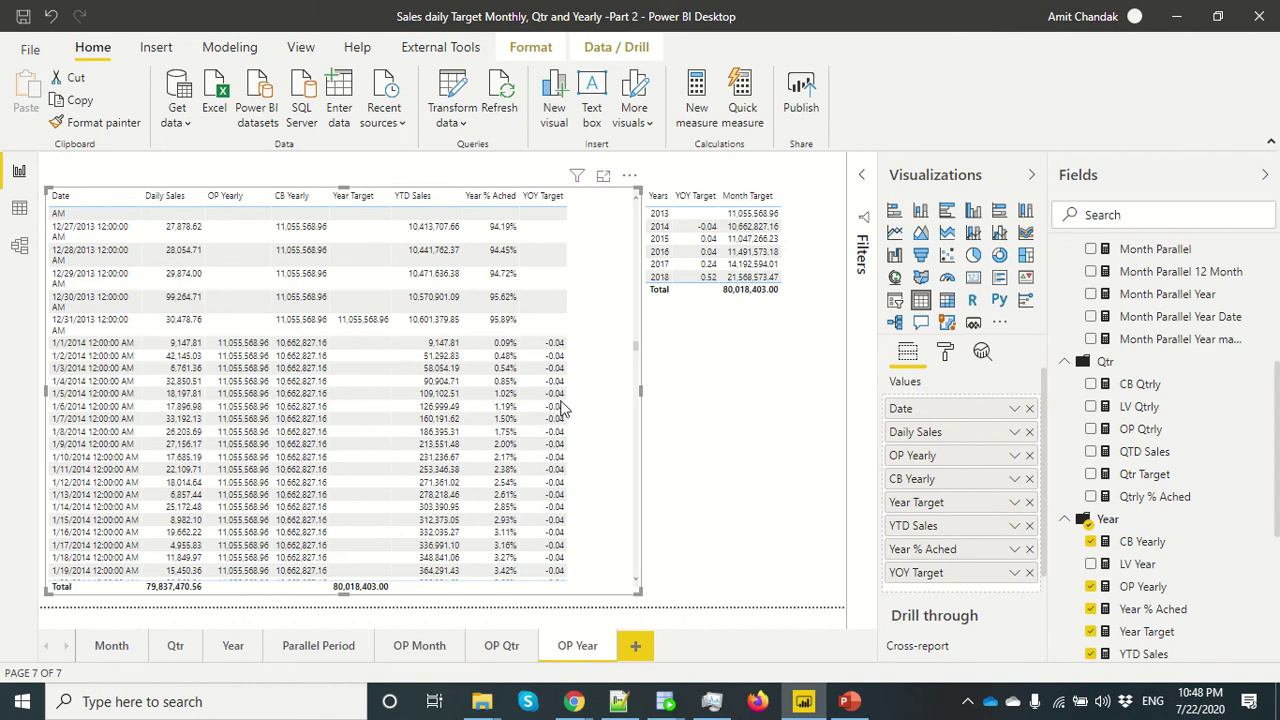
Step: Inspect the full FV Monthly formula from the OP Month page, highlighting its USERELATIONSHIP and ALLEXCEPT parts
left_click(405, 647)
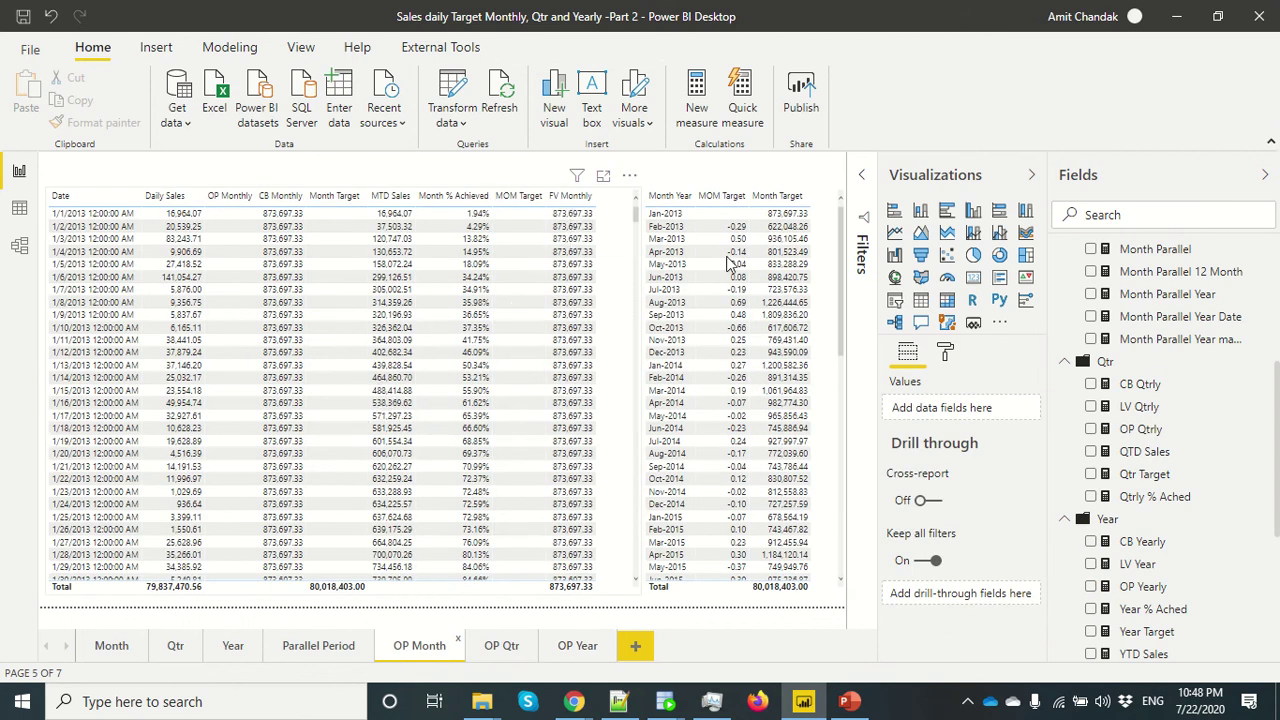
scroll(1188, 350, "up", 5)
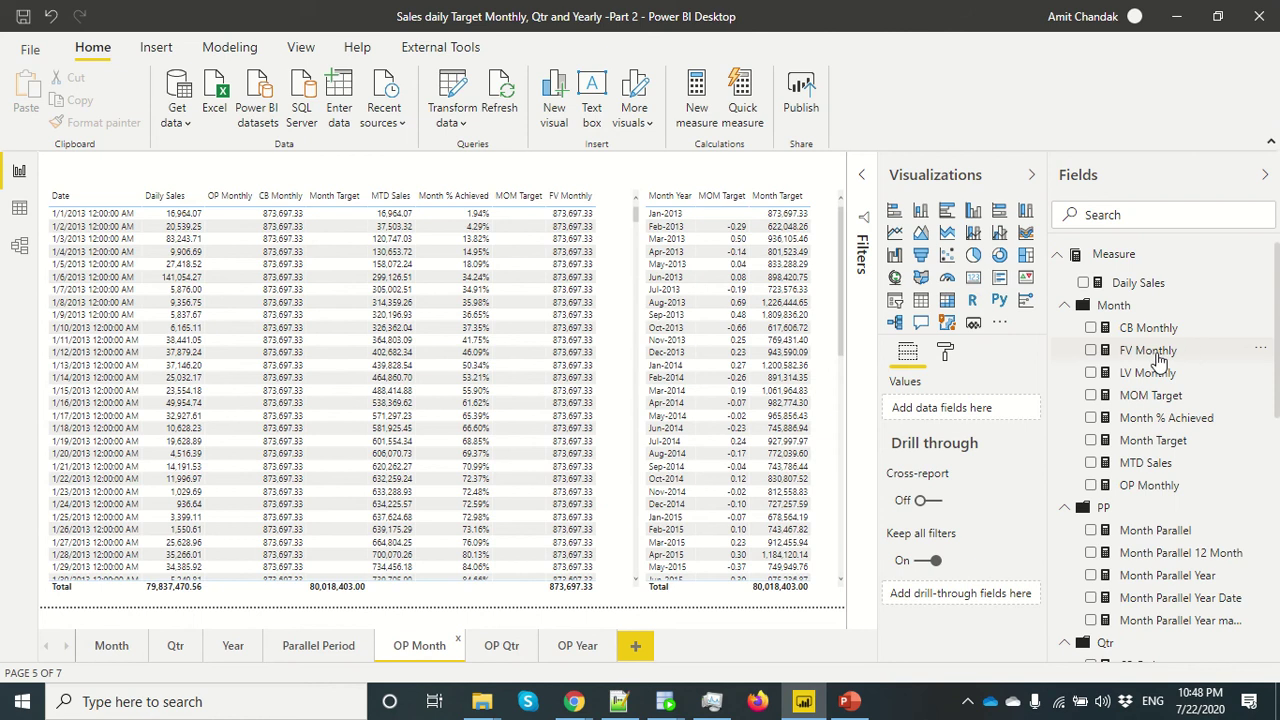
left_click(1155, 352)
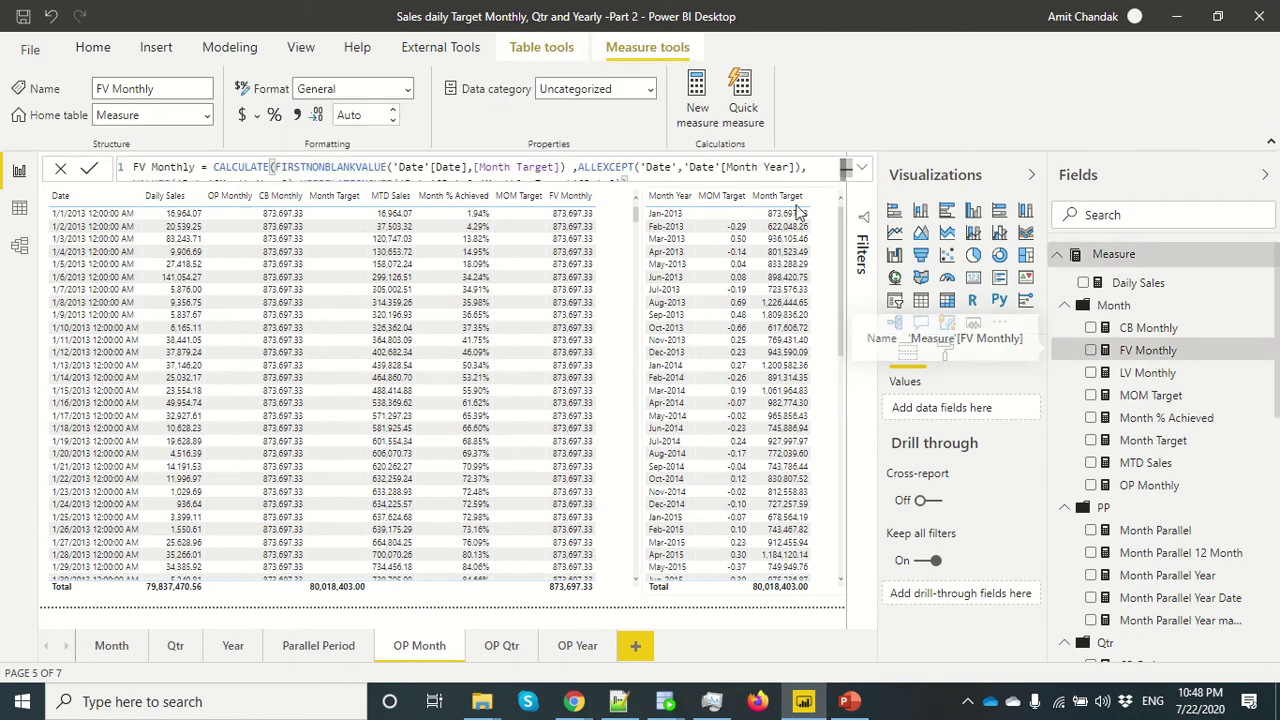
left_click(863, 170)
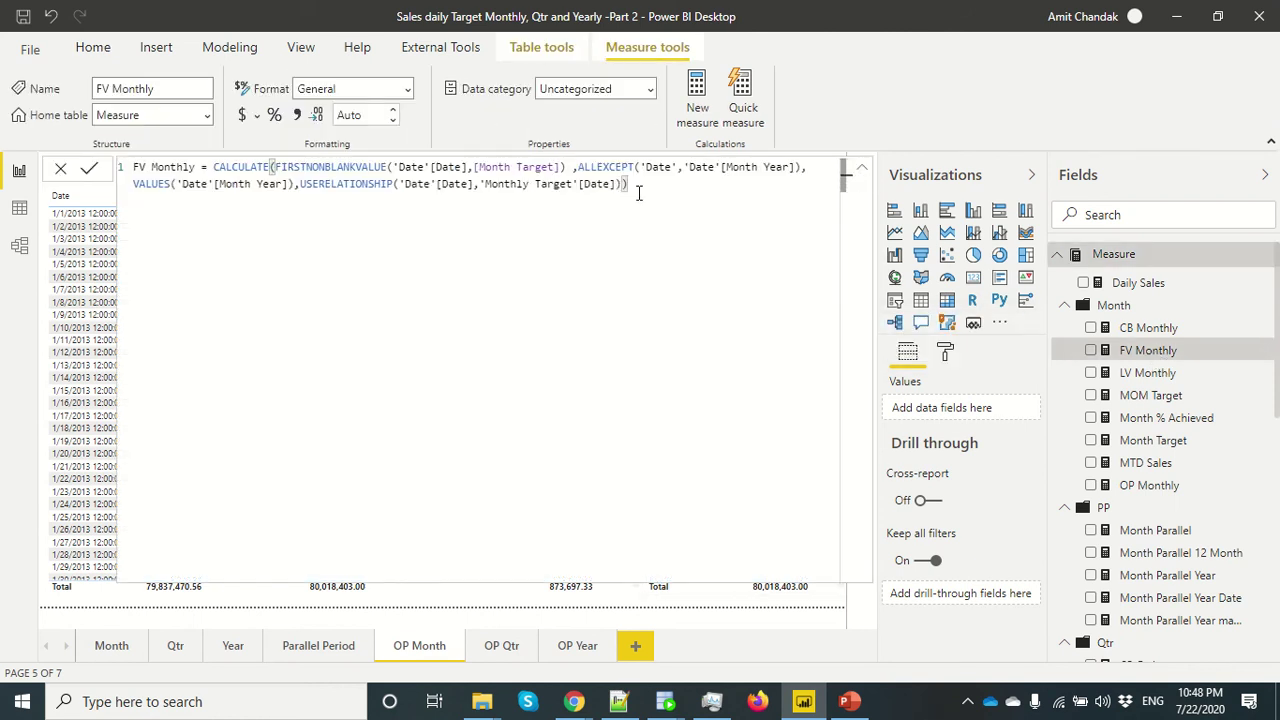
left_click(299, 186, "shift")
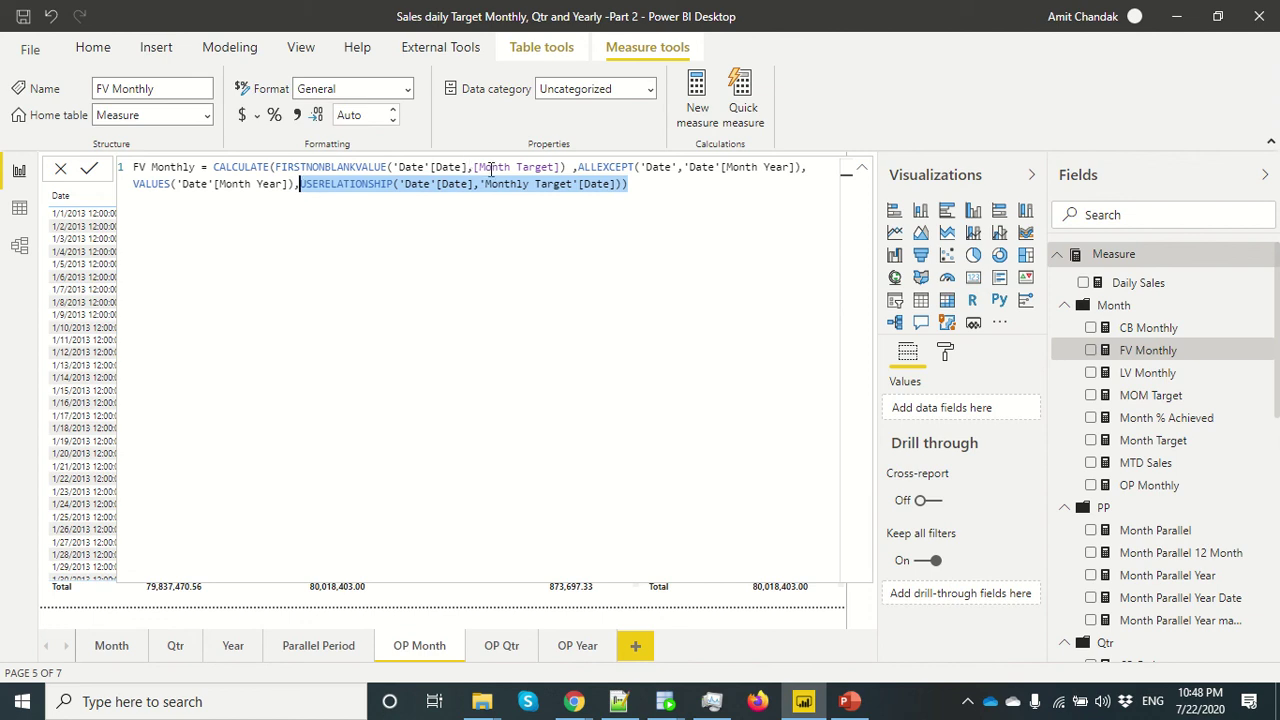
double_click(603, 167)
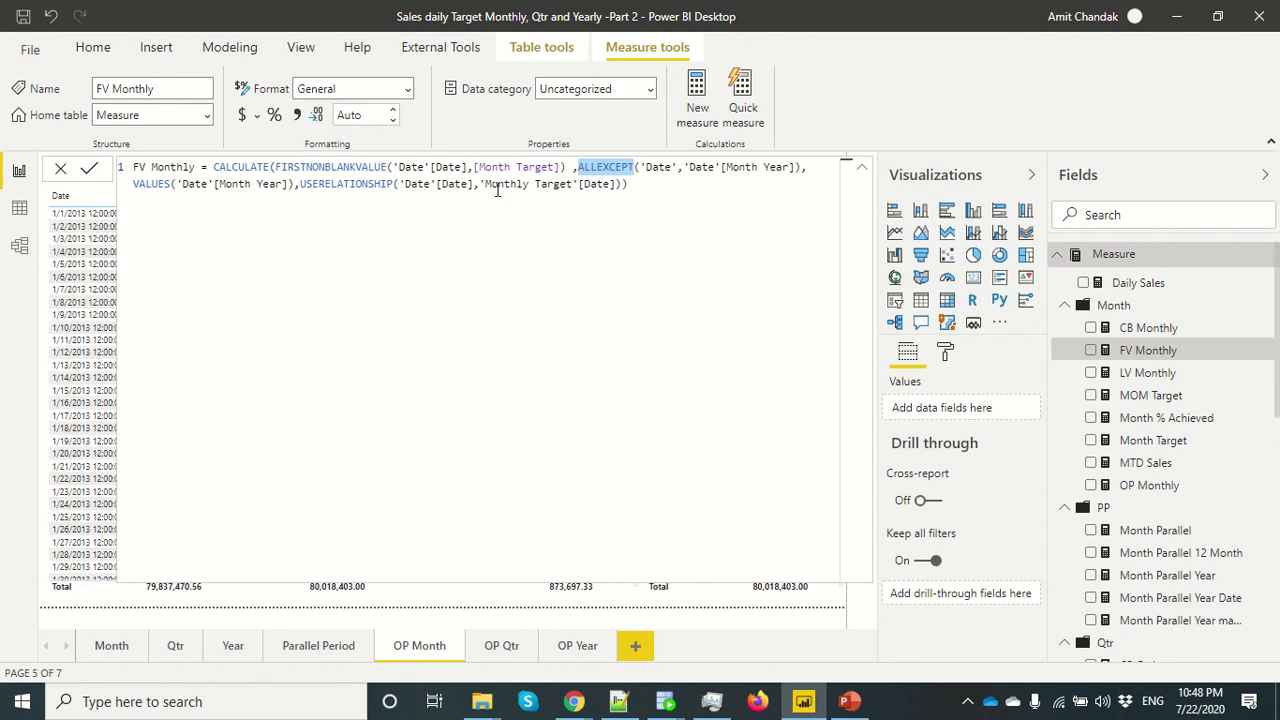
left_click(650, 190)
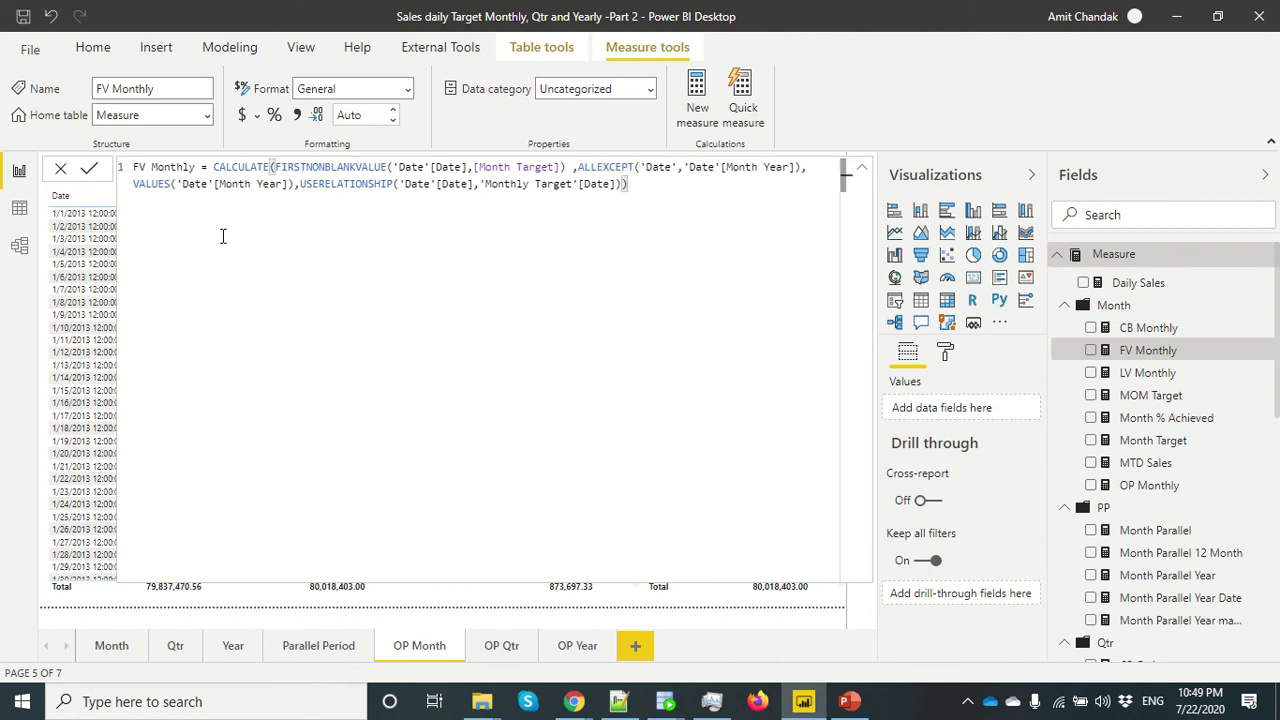
Step: Collapse the formula editor and check the FV Monthly values across the dates in the daily table
left_click(862, 168)
scroll(572, 240, "down", 3)
scroll(566, 395, "up", 3)
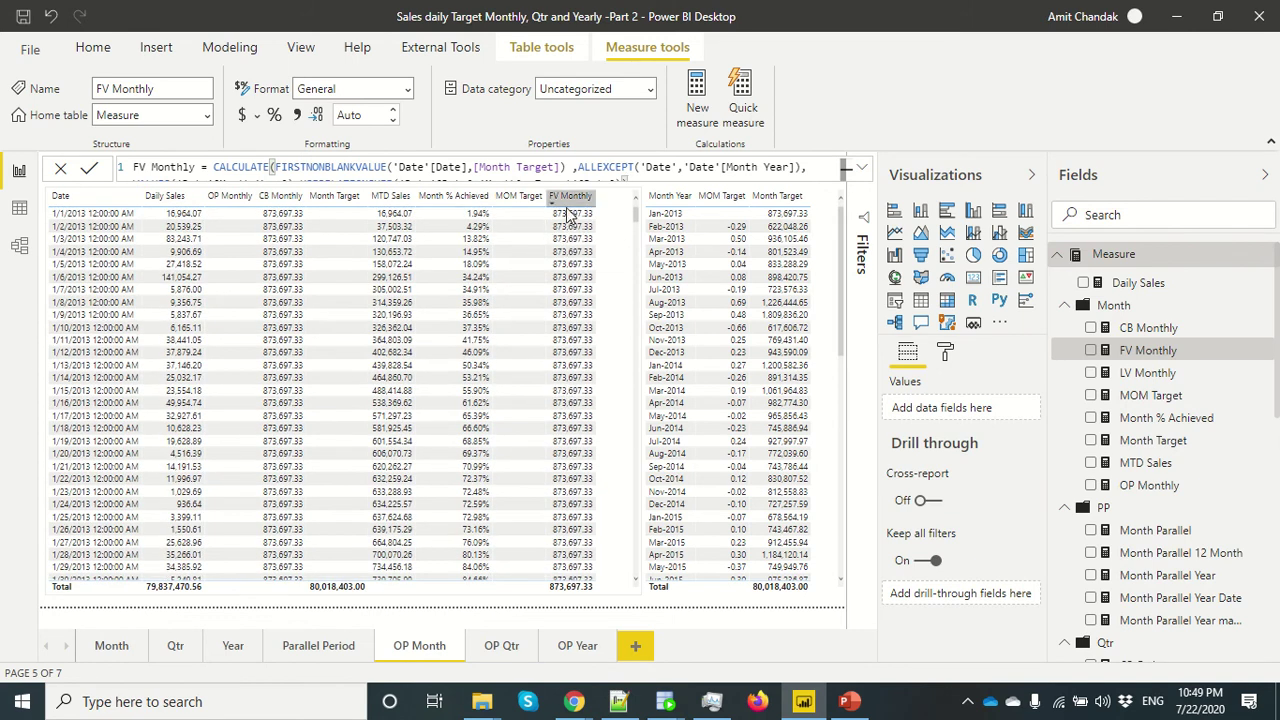
scroll(570, 287, "down", 5)
scroll(570, 286, "up", 5)
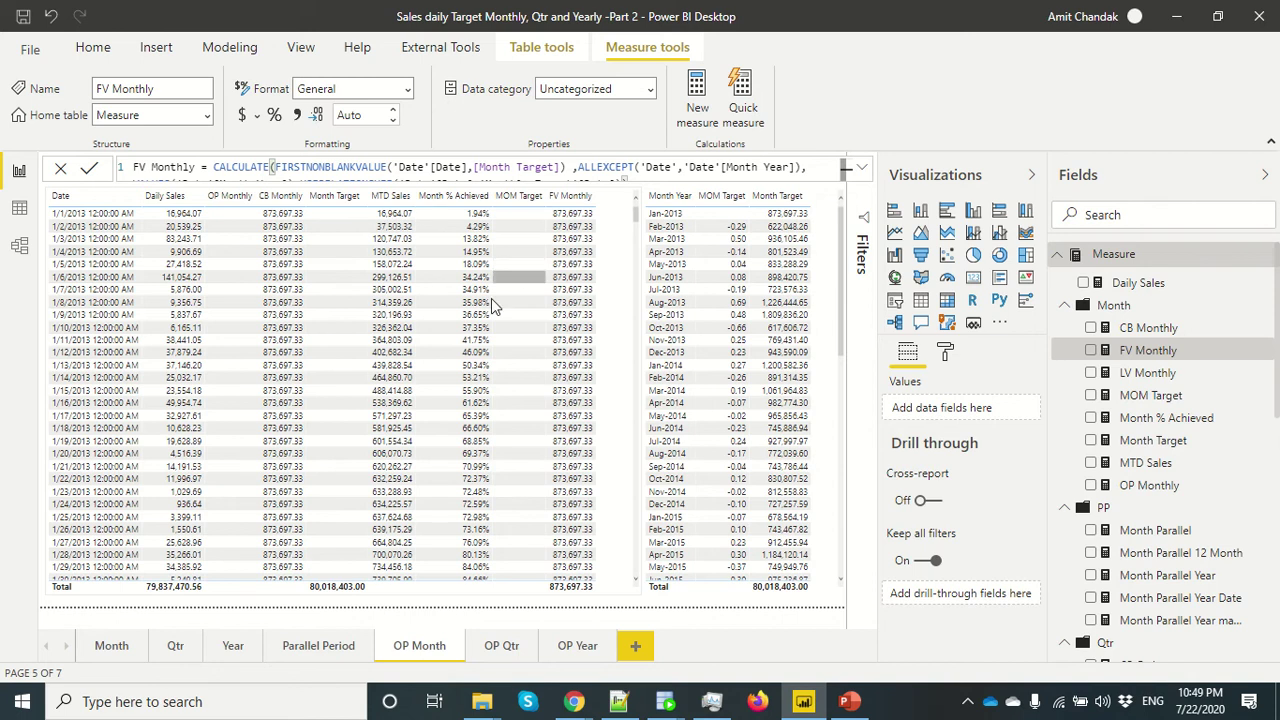
Step: Inspect the MTD Sales and Month Parallel measure formulas on the Parallel Period page
left_click(314, 656)
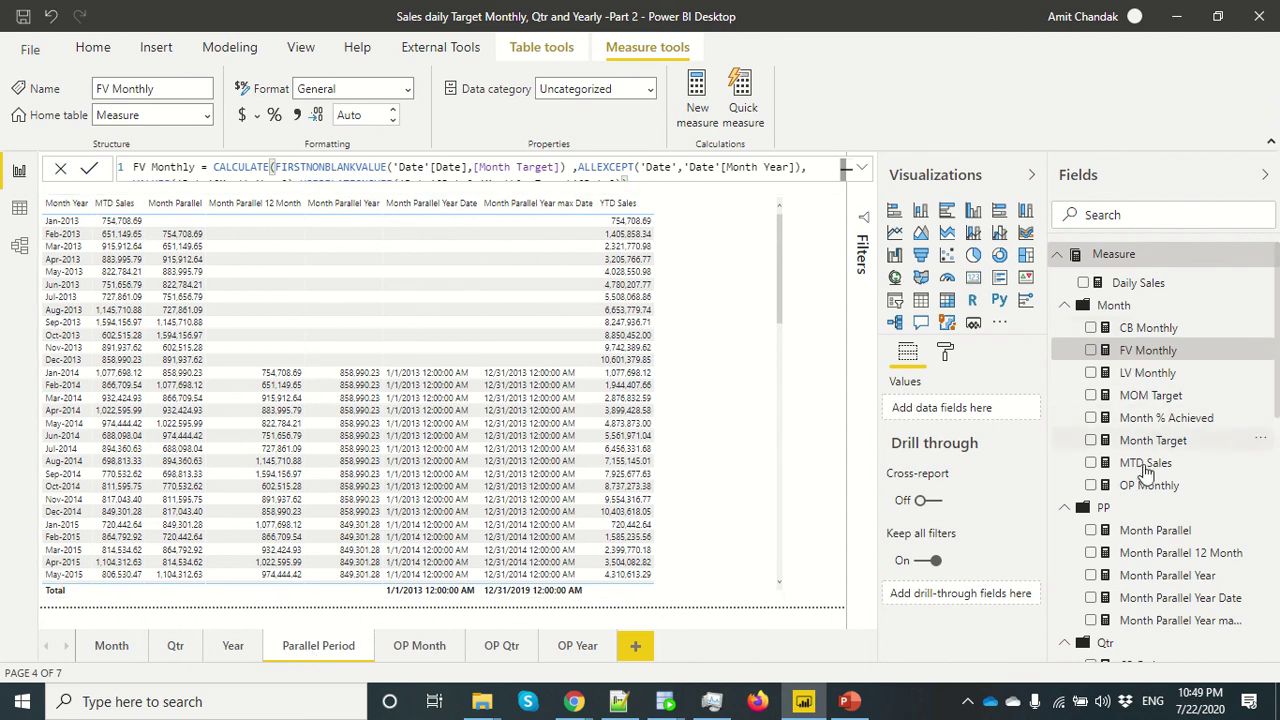
left_click(1145, 464)
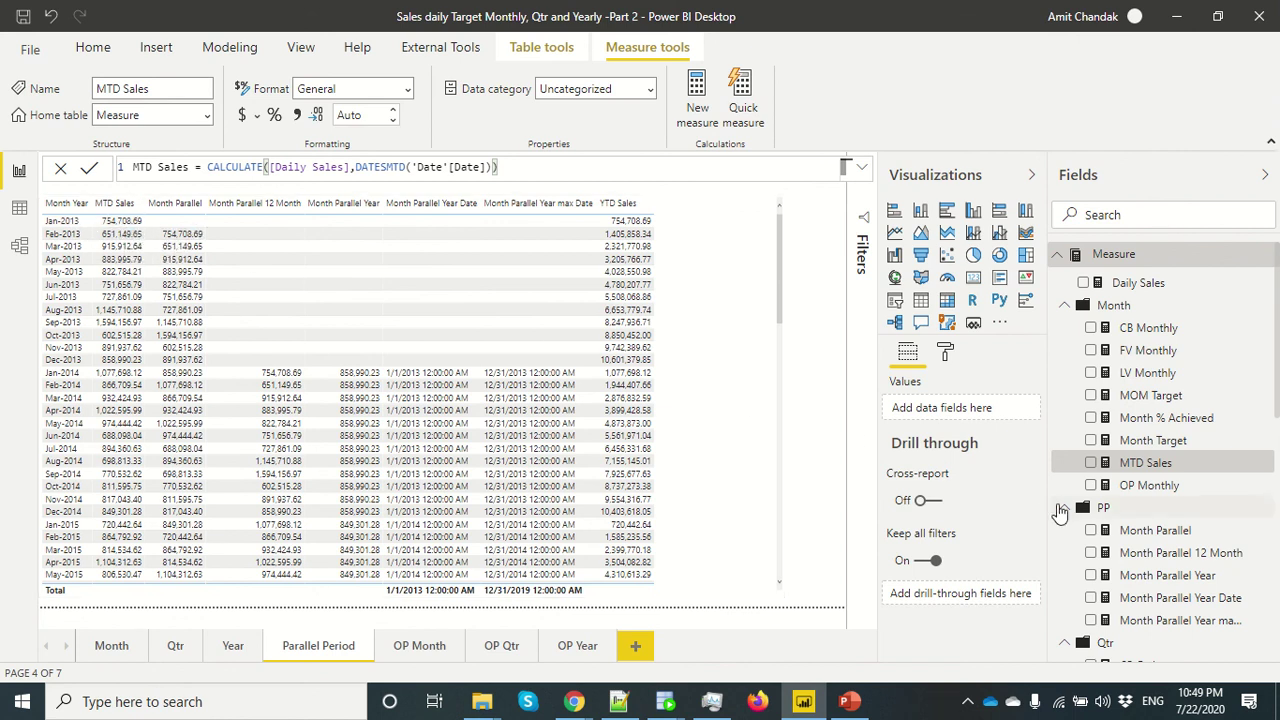
left_click(1131, 535)
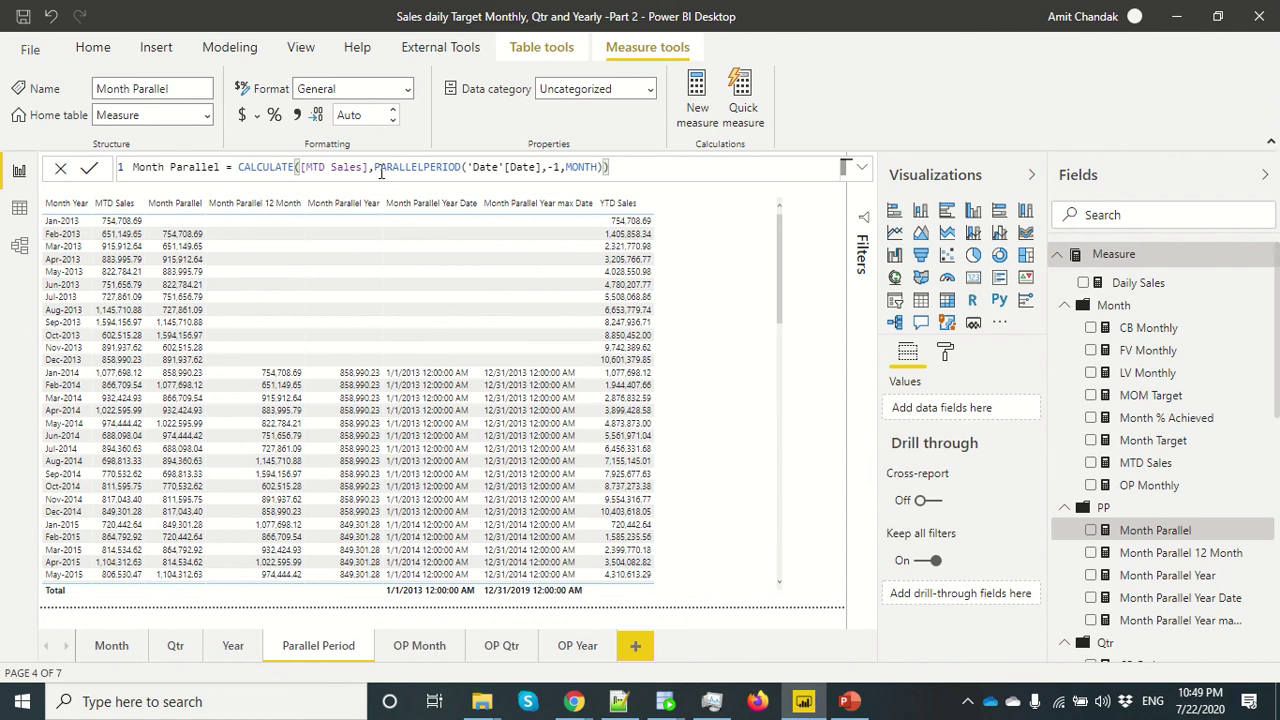
Step: Highlight the PARALLELPERIOD function, its interval arguments and MTD Sales in the Month Parallel formula, and check the Feb-2013 Month Parallel value
double_click(385, 167)
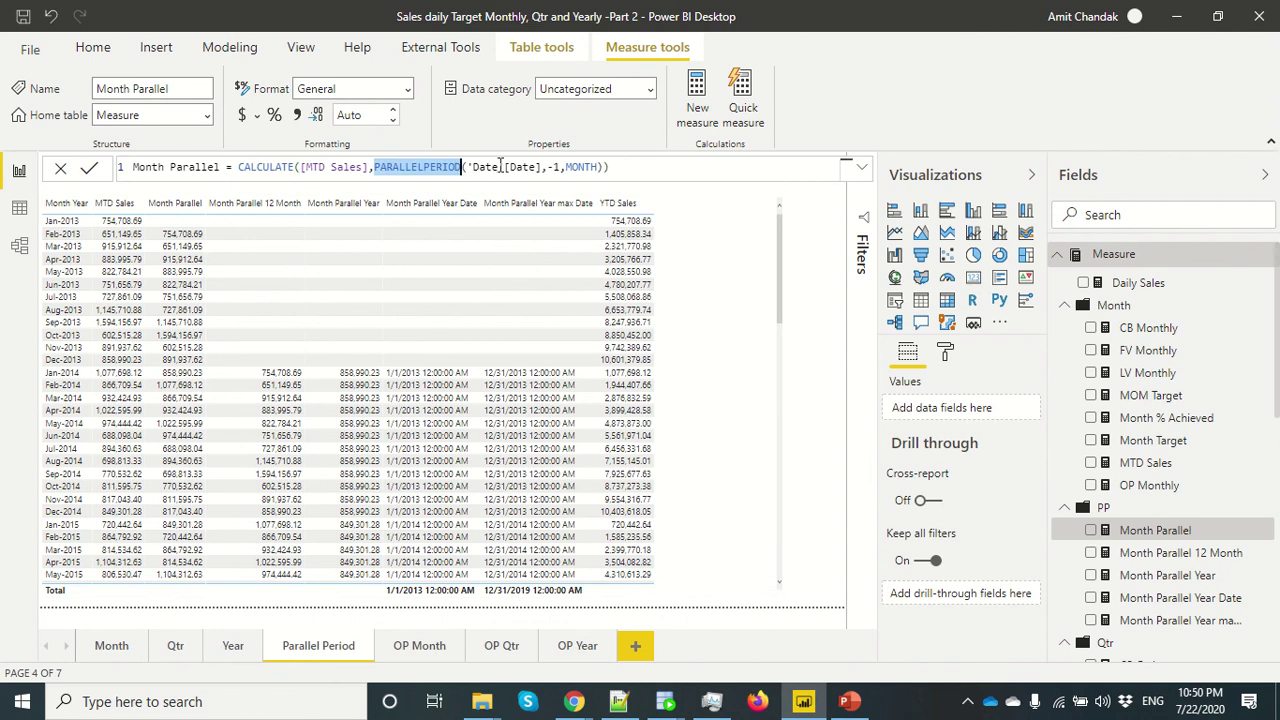
left_click_drag(547, 167, 560, 167)
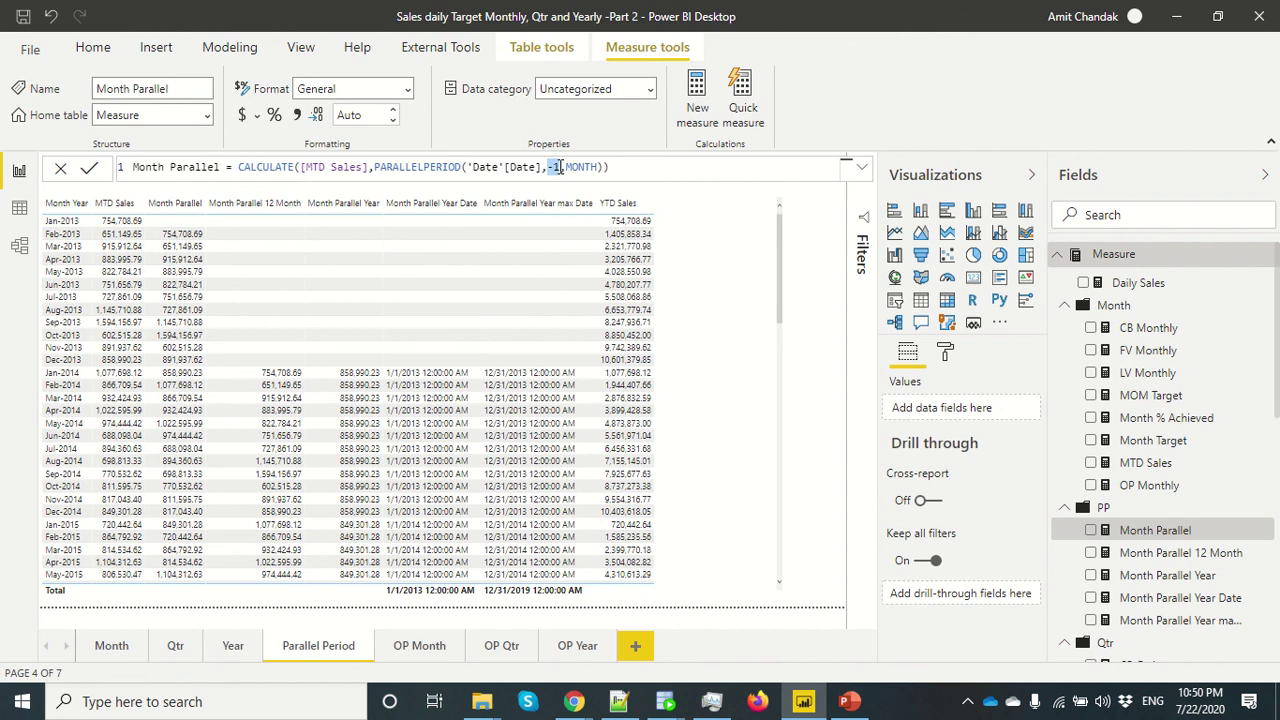
left_click_drag(566, 167, 584, 167)
left_click_drag(301, 168, 368, 169)
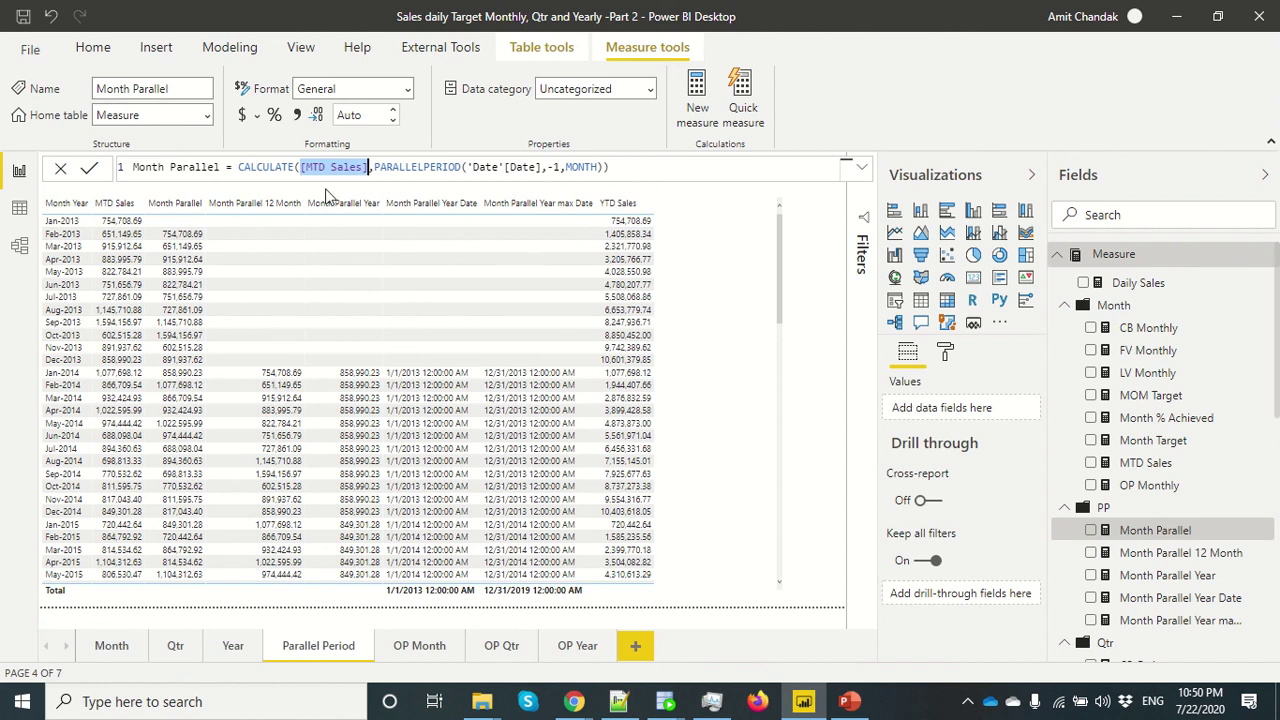
mouse_move(190, 243)
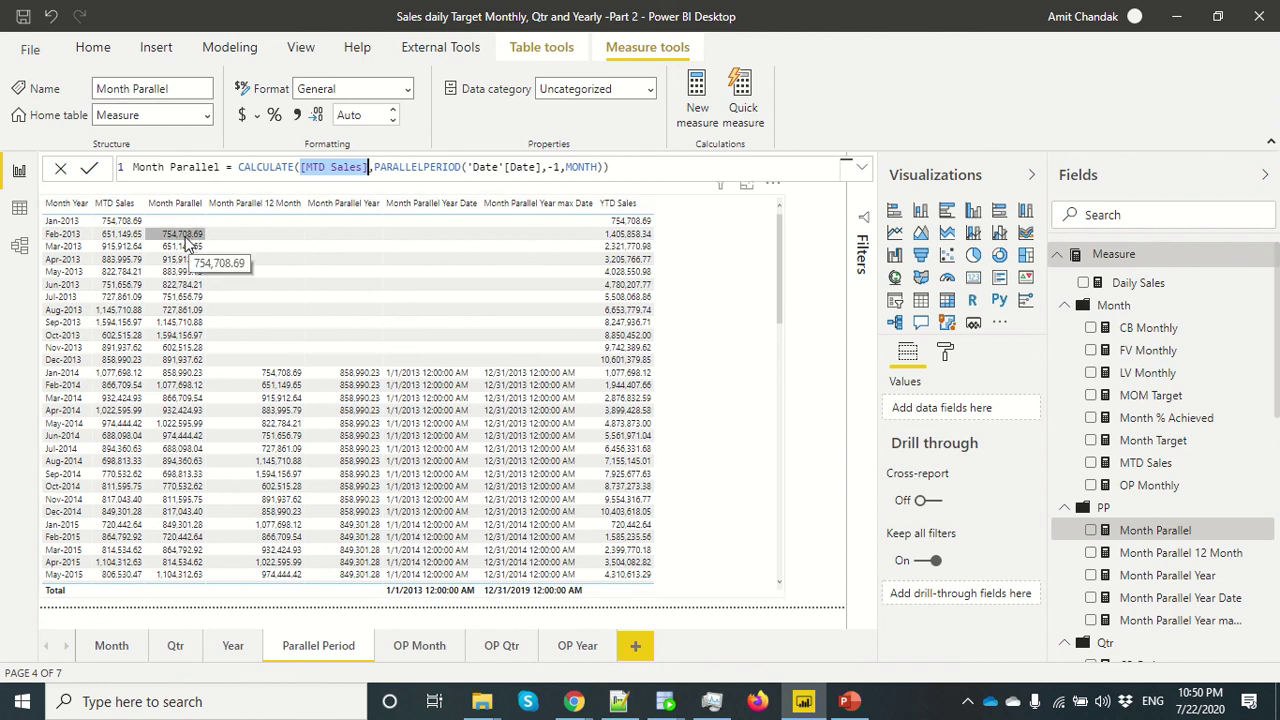
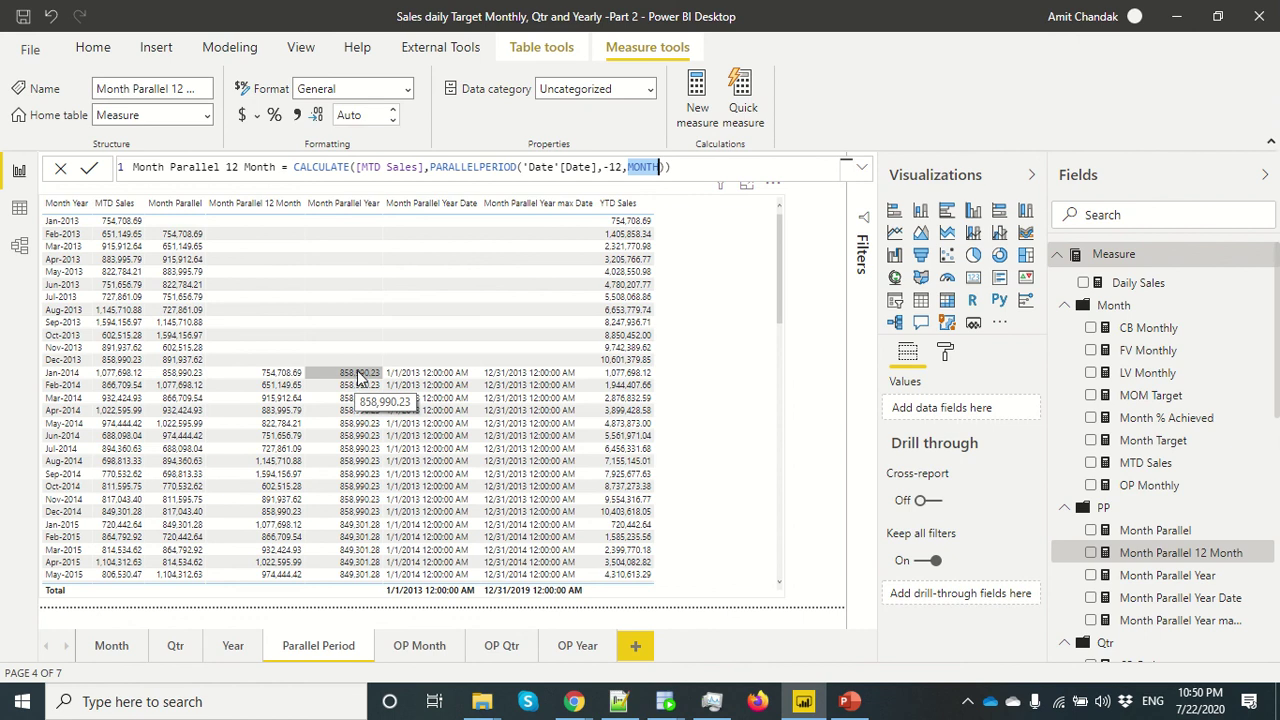
Step: Inspect the Month Parallel Year, Month Parallel Year Date and Month Parallel Year max Date formulas, highlighting the PARALLELPERIOD expression in the last one
left_click(1125, 576)
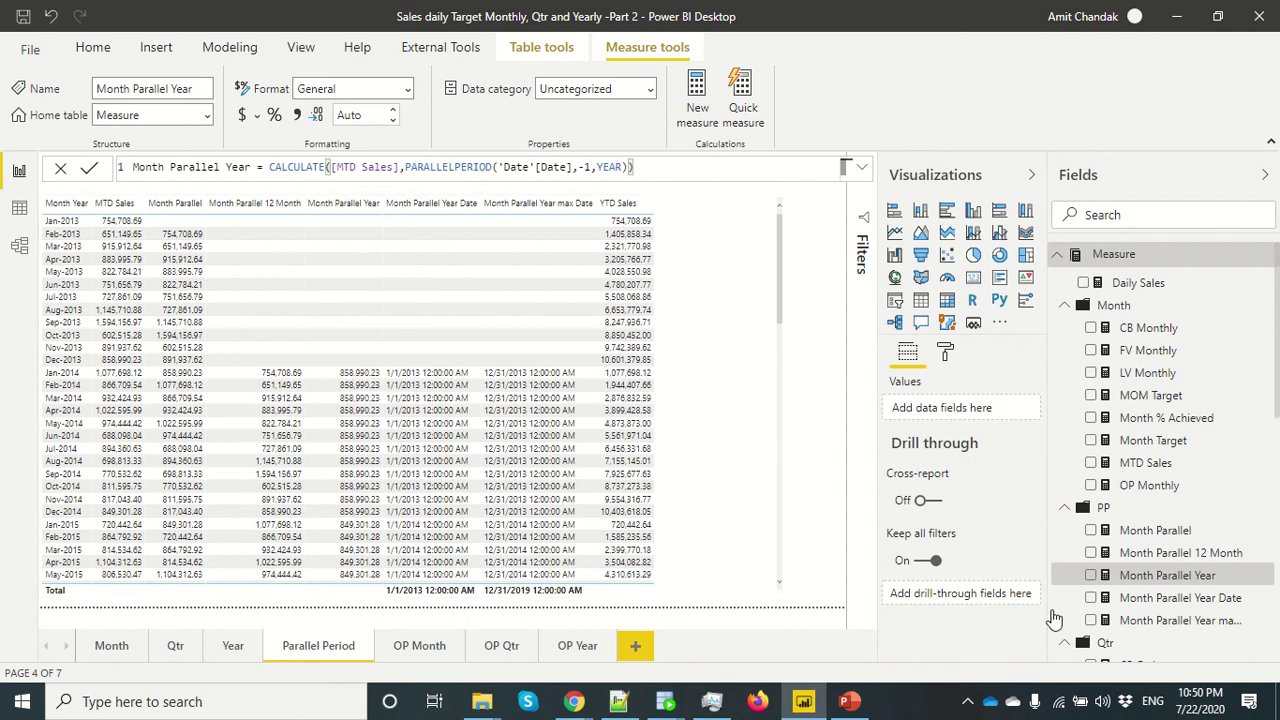
left_click(1165, 600)
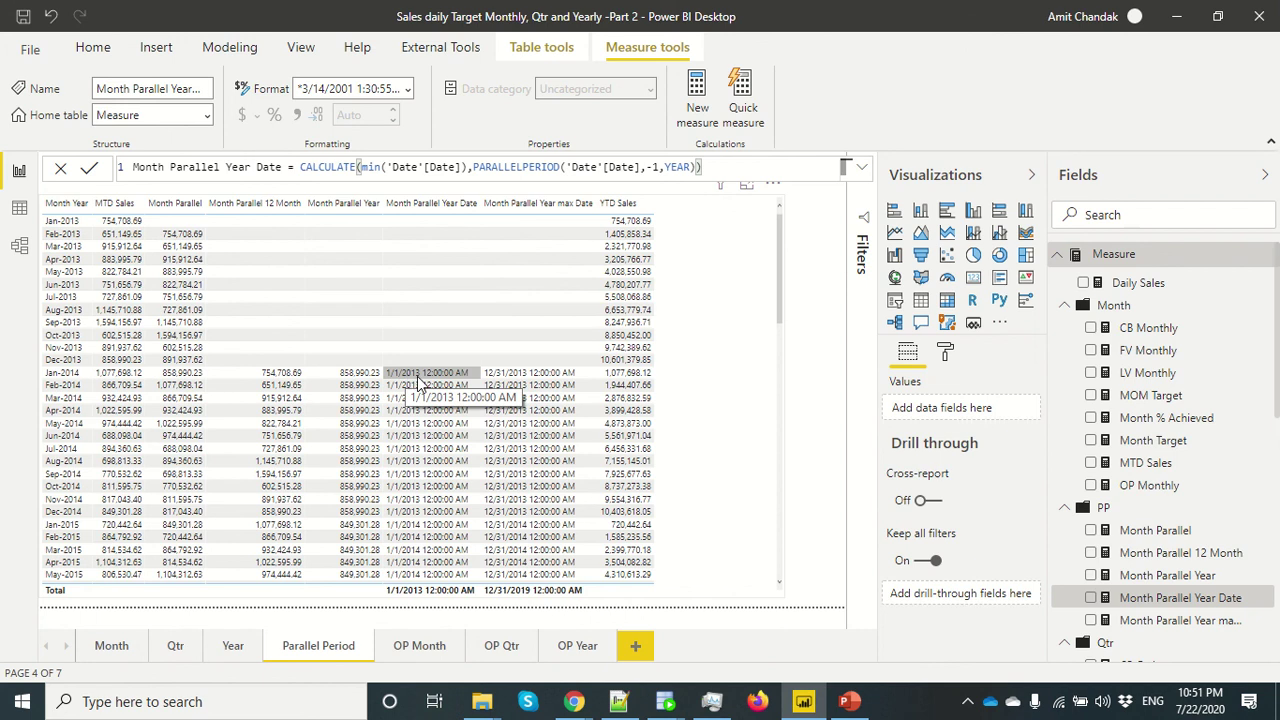
left_click(1150, 621)
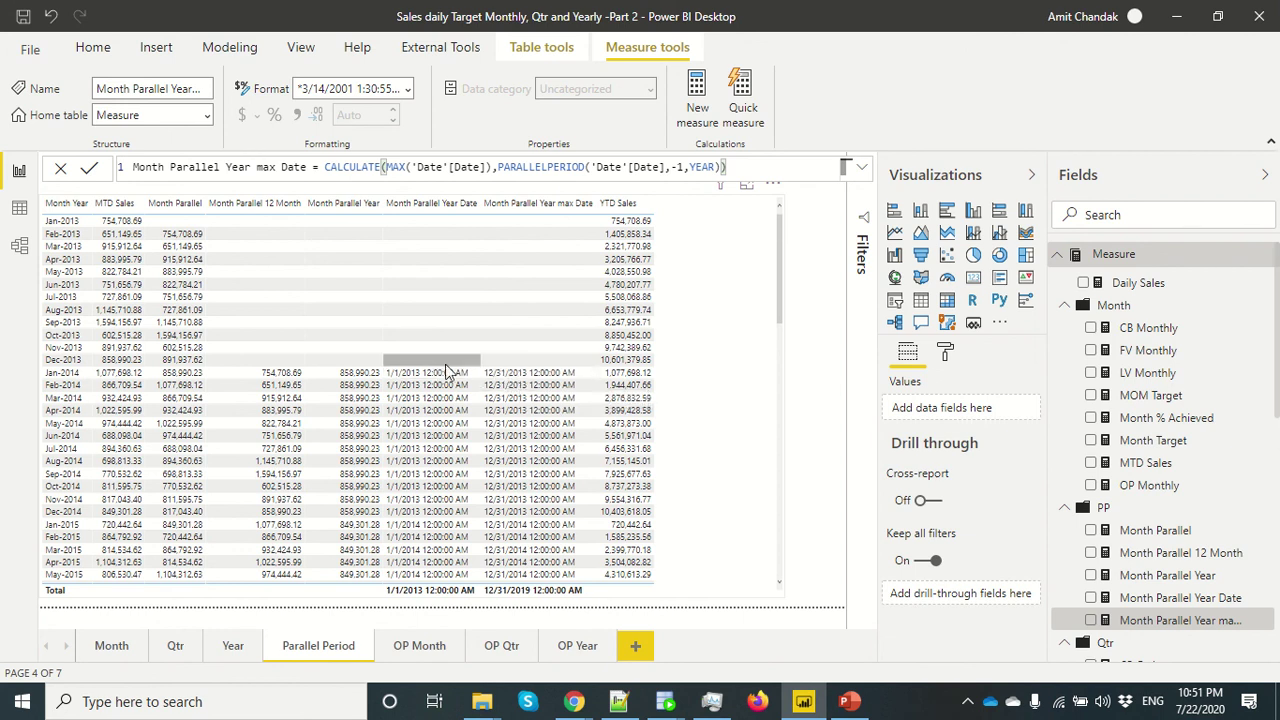
left_click_drag(497, 167, 714, 168)
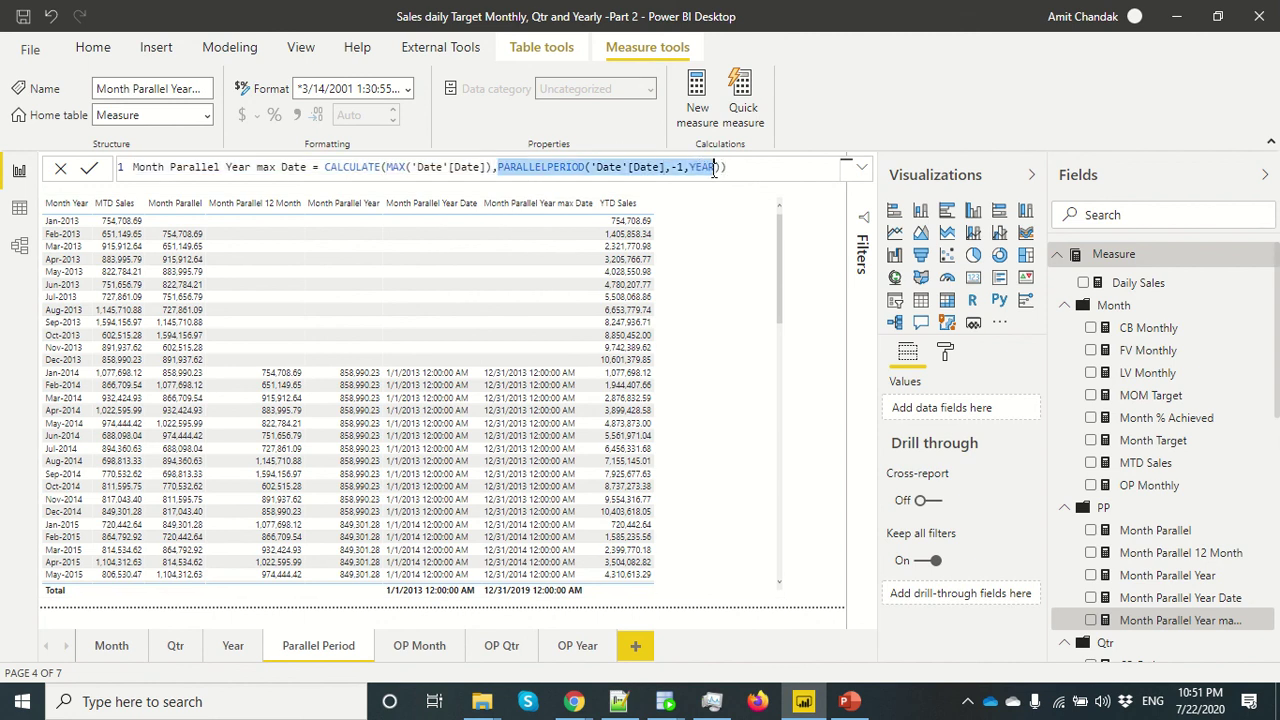